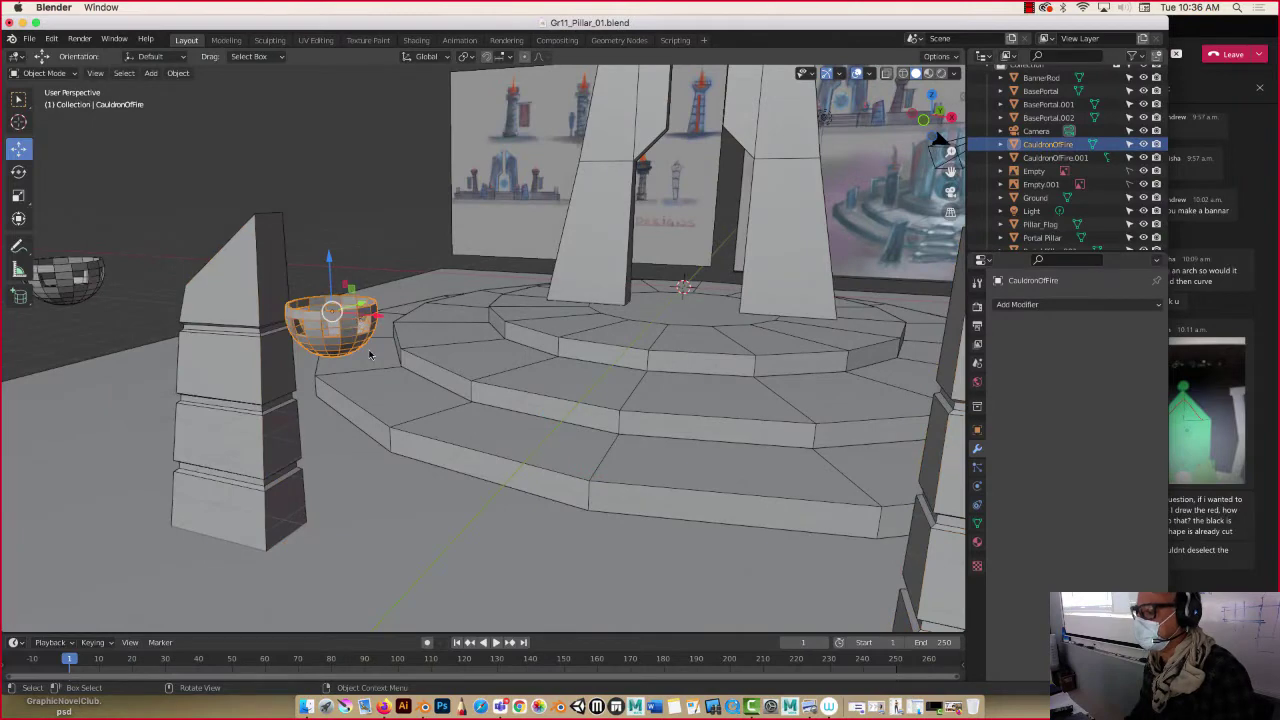
# Step: Add a UV sphere with 16 segments between the two portal pillars
pyautogui.moveTo(369, 354)
pyautogui.mouseDown(button='middle')
pyautogui.moveTo(352, 357)
pyautogui.moveTo(363, 355)
pyautogui.mouseUp(button='middle')
pyautogui.scroll(3, 362, 363)
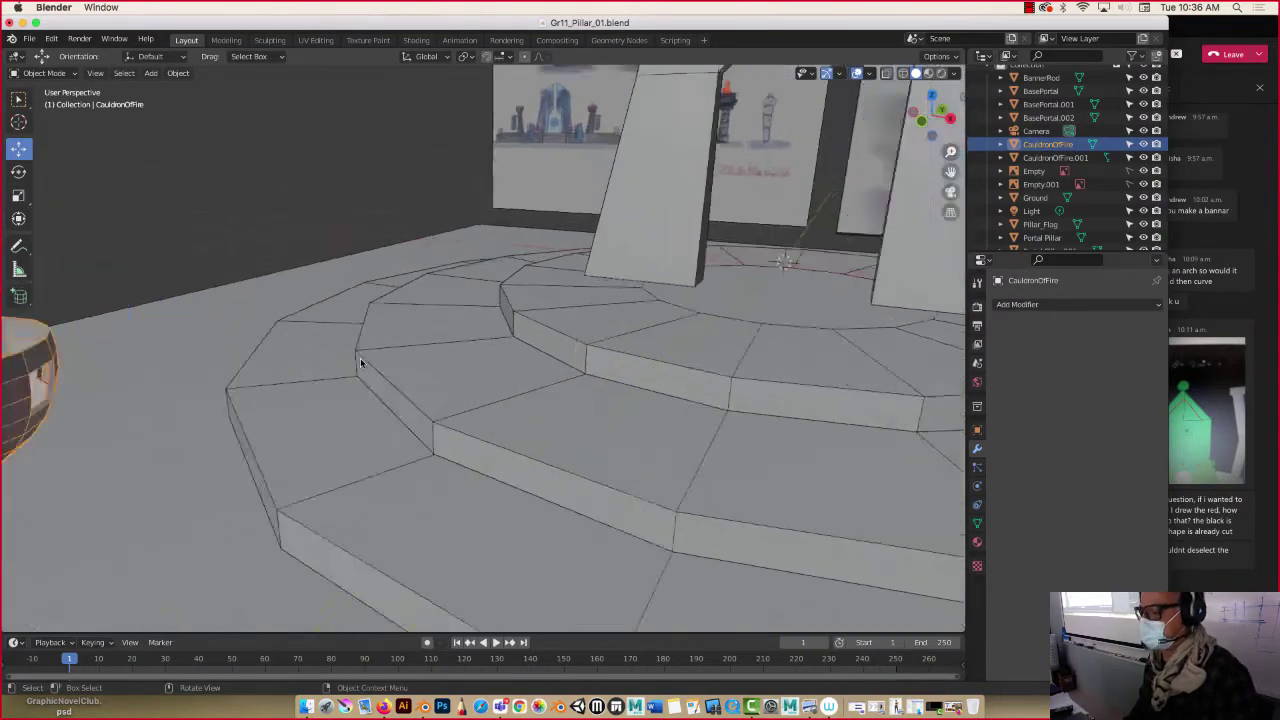
pyautogui.scroll(-5, 362, 363)
pyautogui.scroll(2, 362, 361)
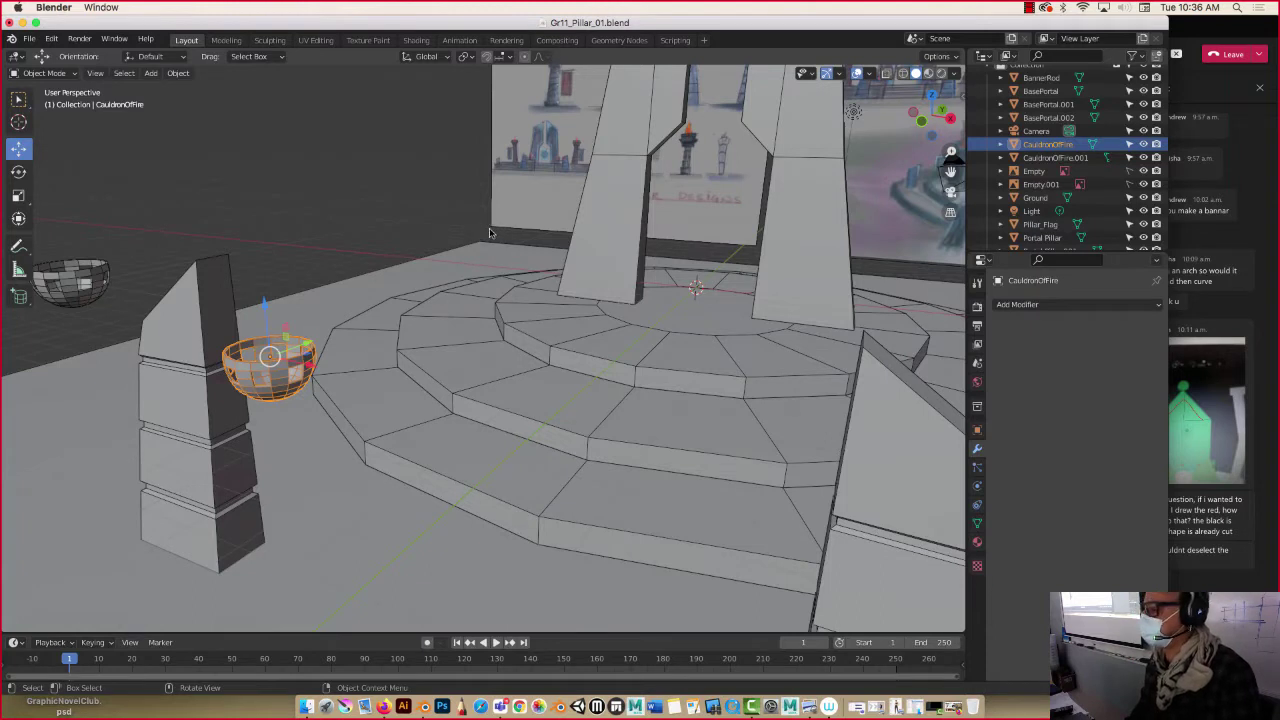
pyautogui.click(288, 140)
pyautogui.click(150, 73)
pyautogui.moveTo(160, 91)
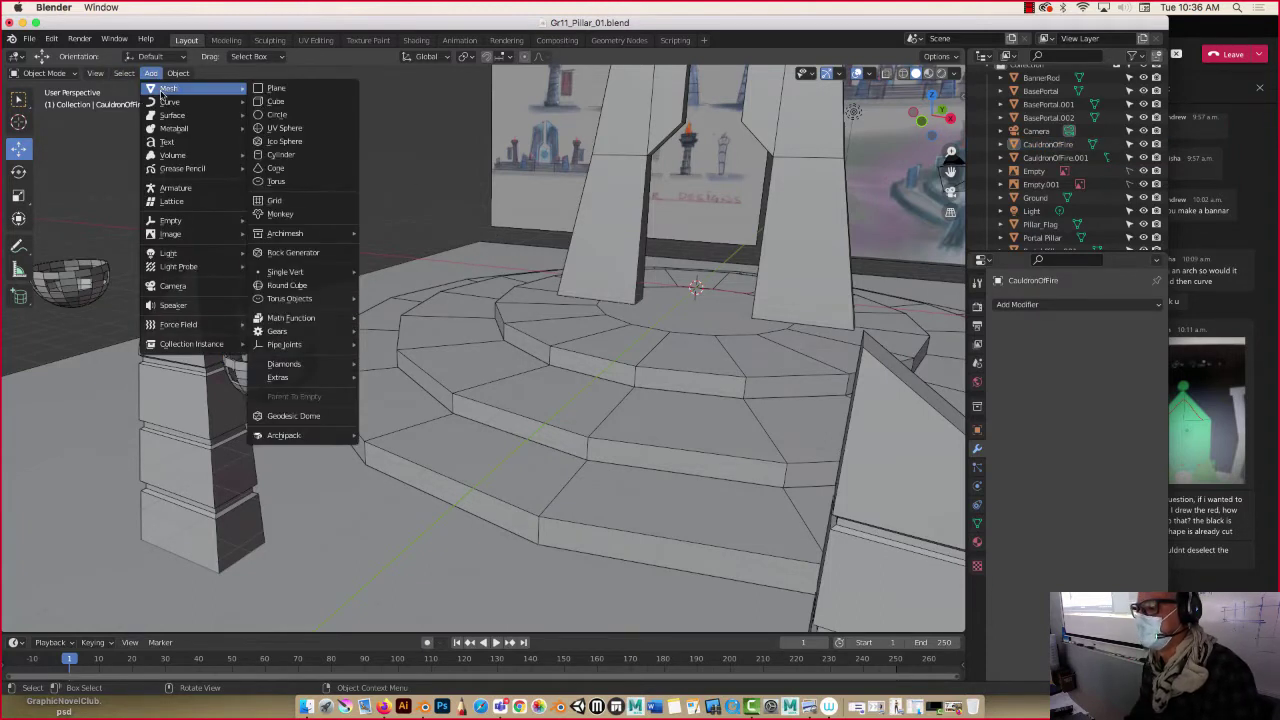
pyautogui.click(283, 128)
pyautogui.scroll(-4, 283, 128)
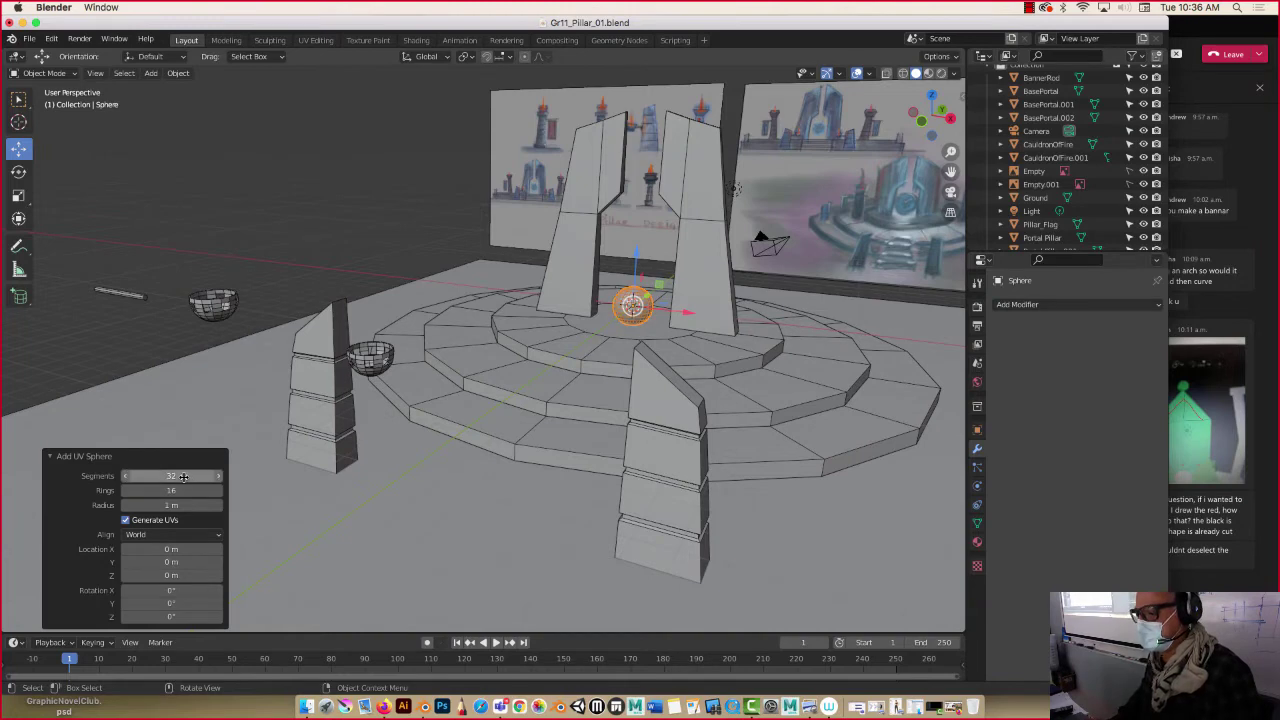
pyautogui.click(188, 475)
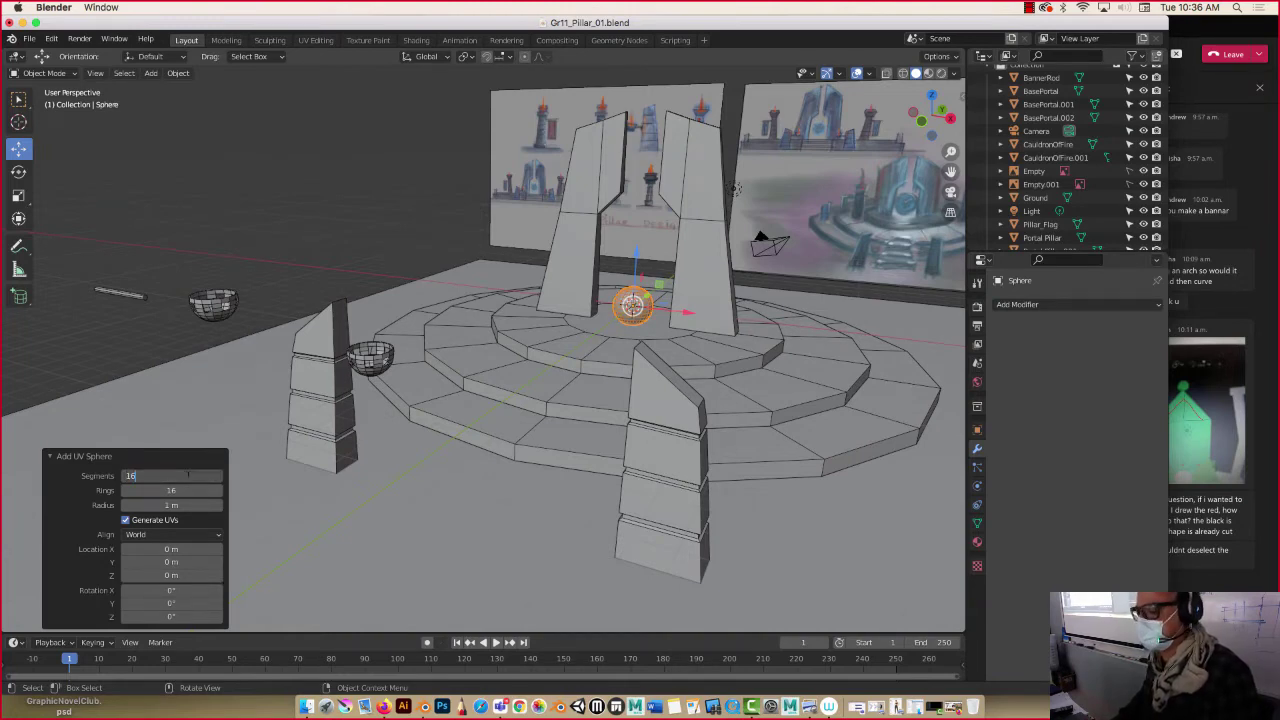
pyautogui.press('Return')
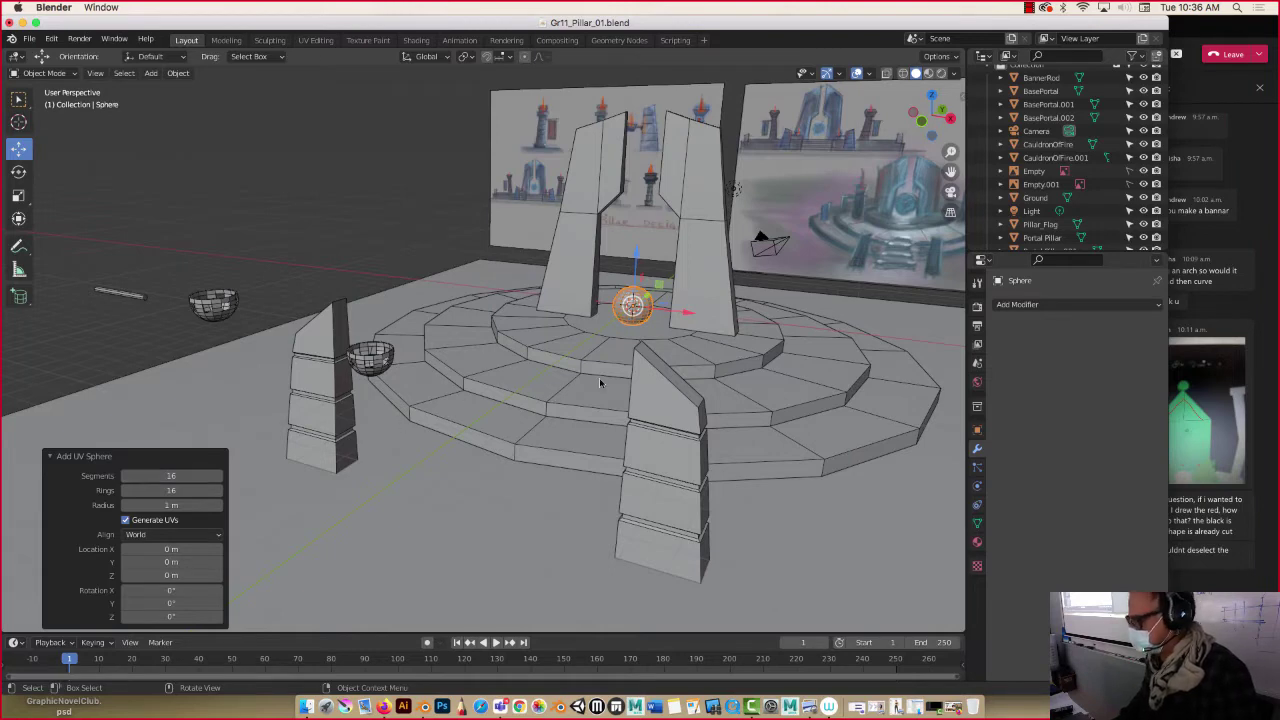
# Step: Raise the new sphere straight up along Z by about 0.71 m in the front view
pyautogui.press('KP_Decimal')
pyautogui.scroll(-3, 623, 346)
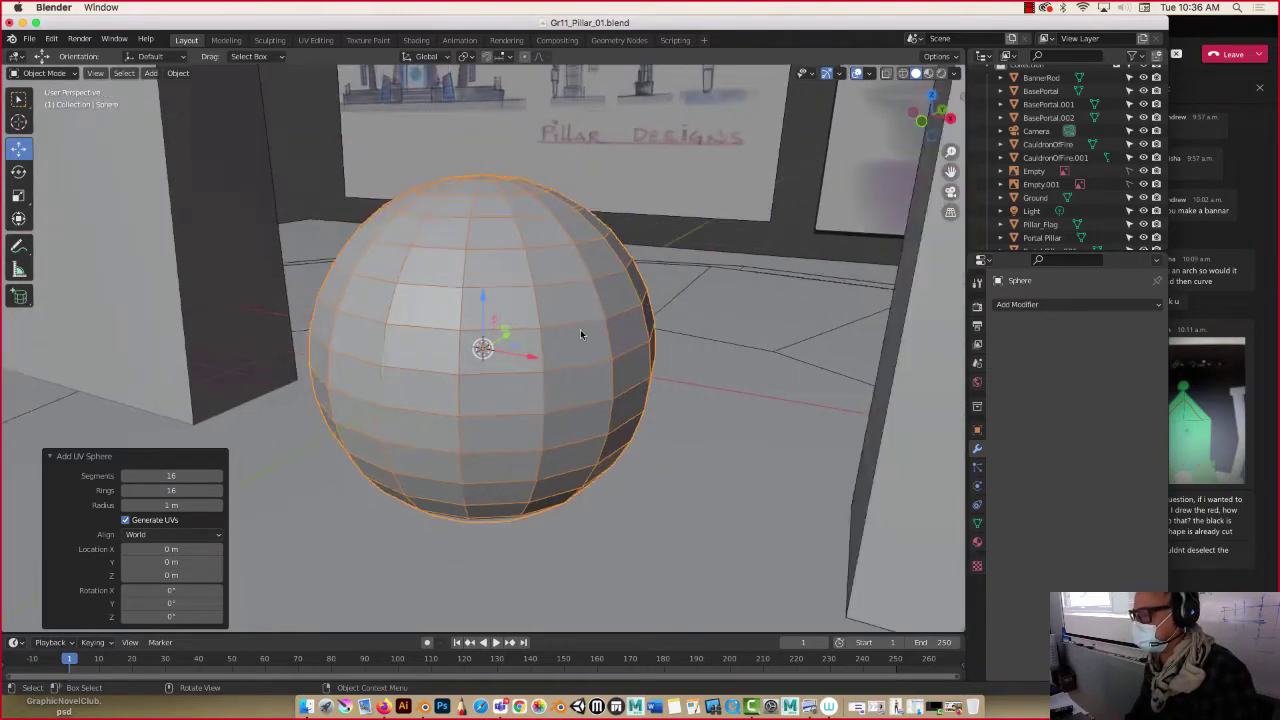
pyautogui.press('KP_1')
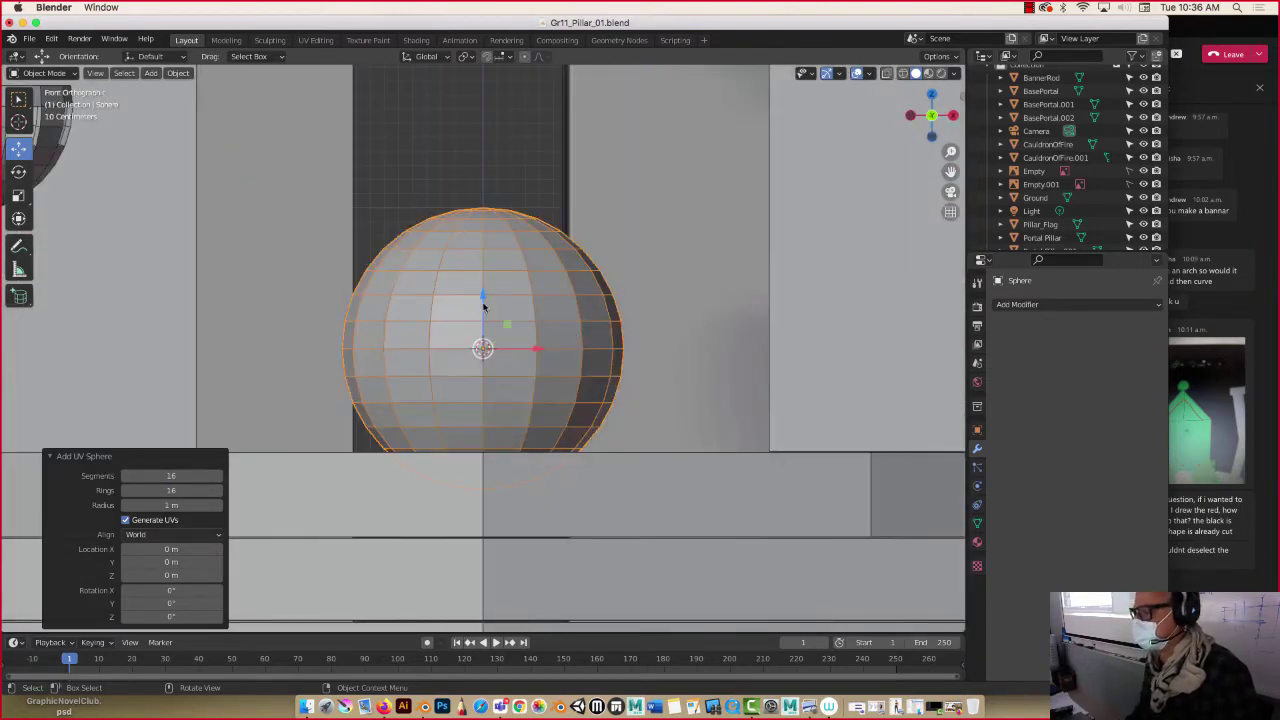
pyautogui.moveTo(483, 308); pyautogui.dragTo(445, 208)
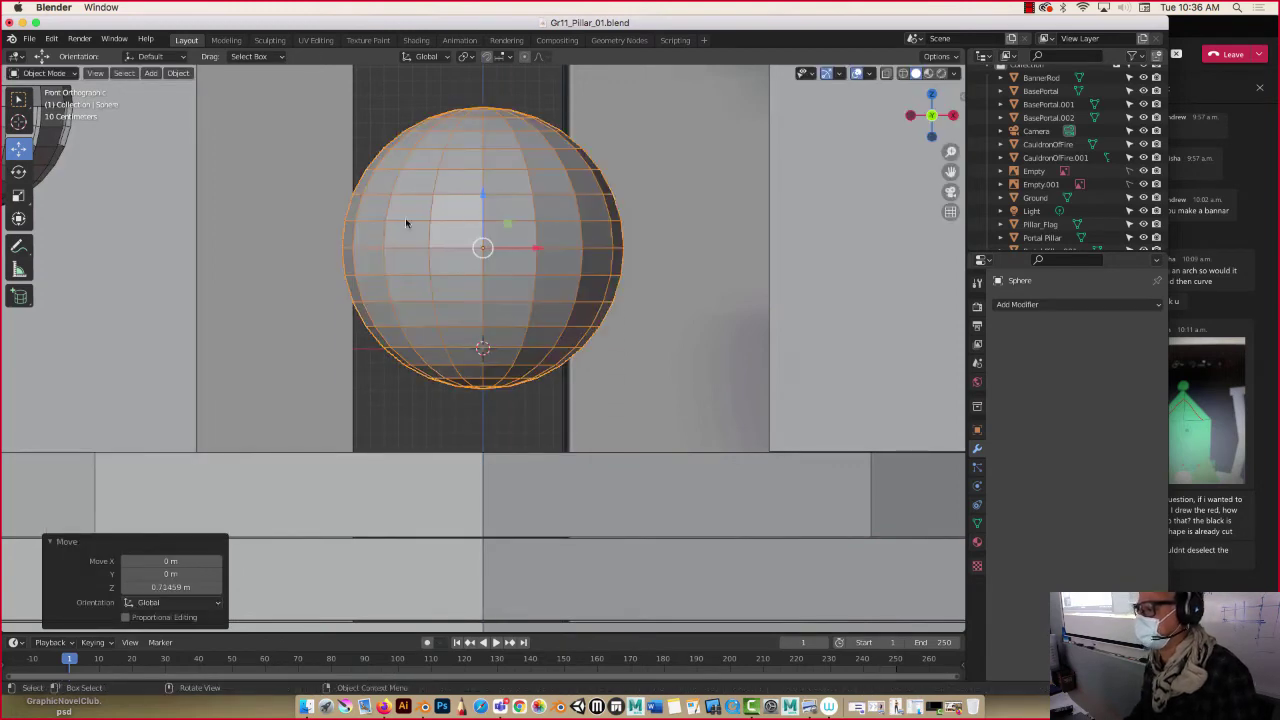
# Step: Examine the cauldron pillar designs in the reference images and the cut-out openings of the existing CauldronOfFire bowl
pyautogui.scroll(-8, 445, 202)
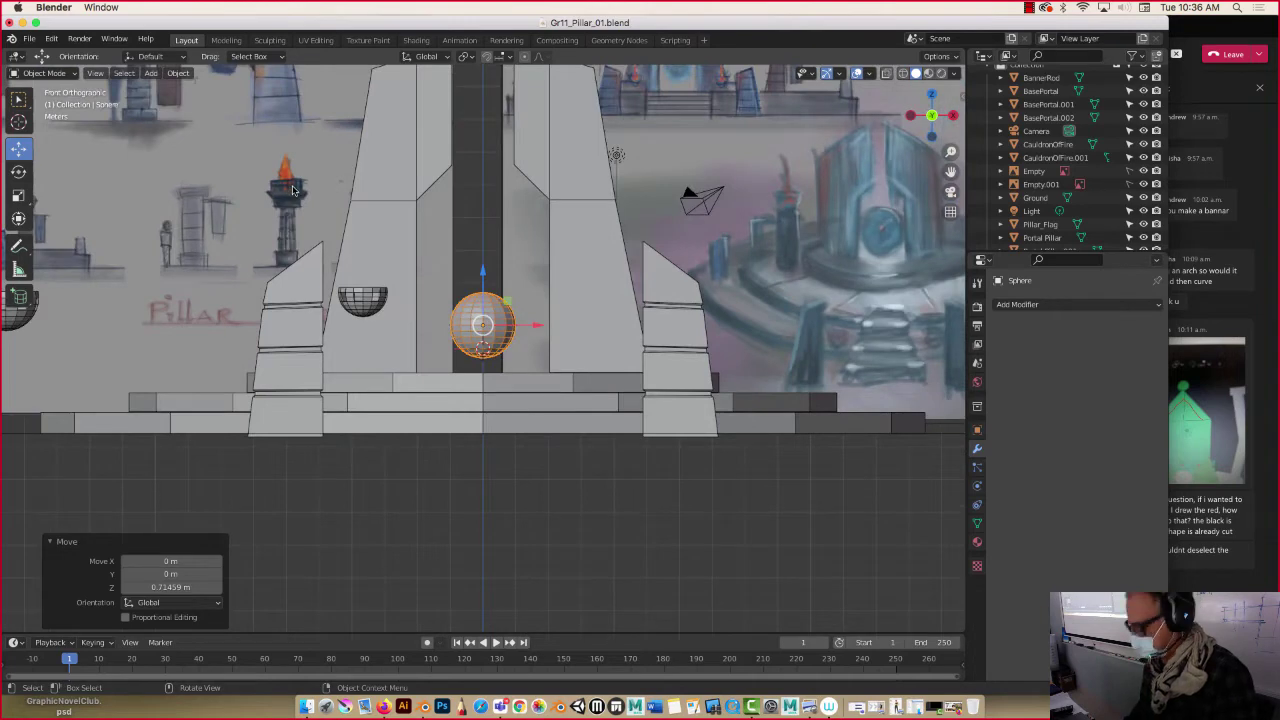
pyautogui.scroll(-1, 294, 190)
pyautogui.keyDown('shift'); pyautogui.moveTo(386, 202); pyautogui.dragTo(356, 271, button='middle'); pyautogui.keyUp('shift')
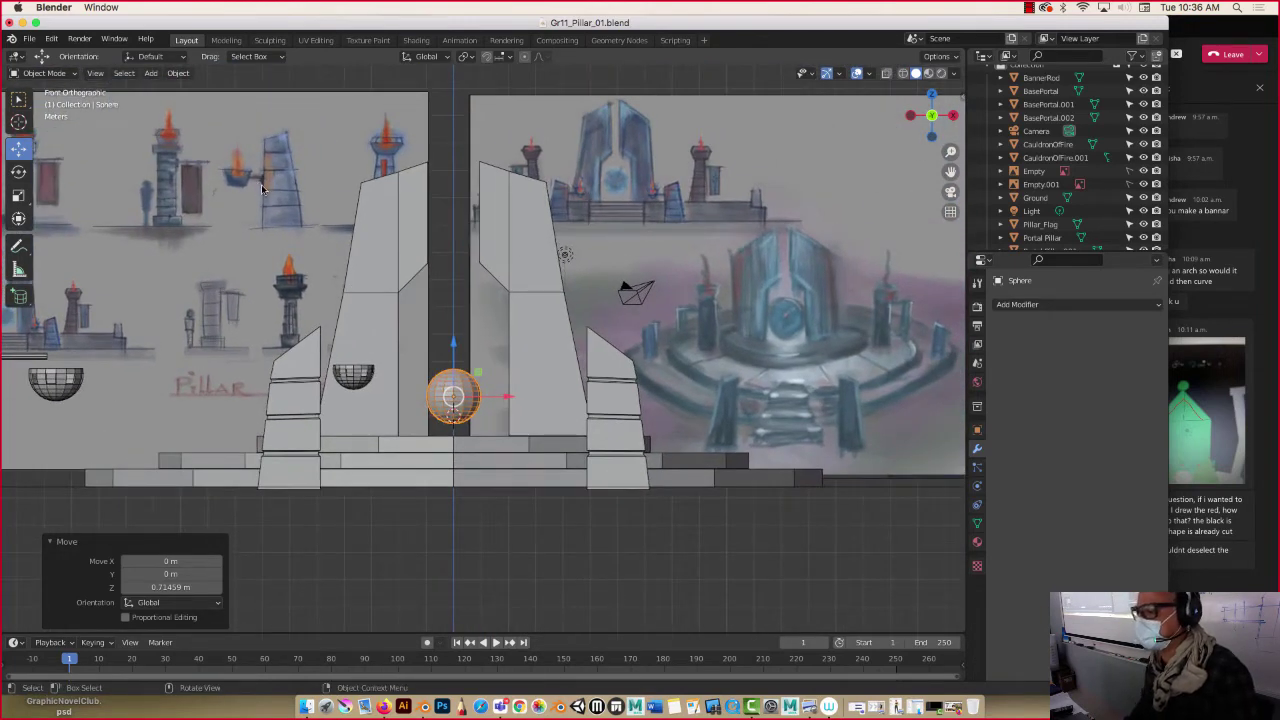
pyautogui.click(351, 376)
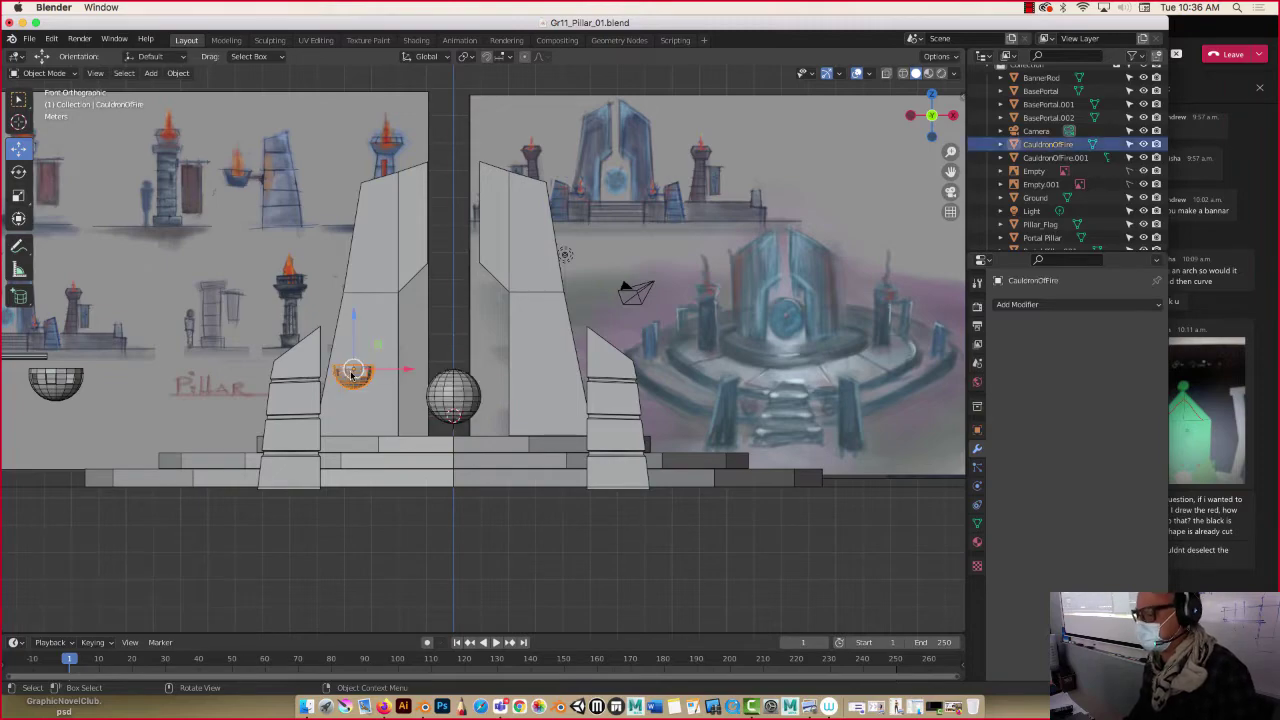
pyautogui.press('KP_Decimal')
pyautogui.moveTo(351, 375); pyautogui.dragTo(340, 322, button='middle')
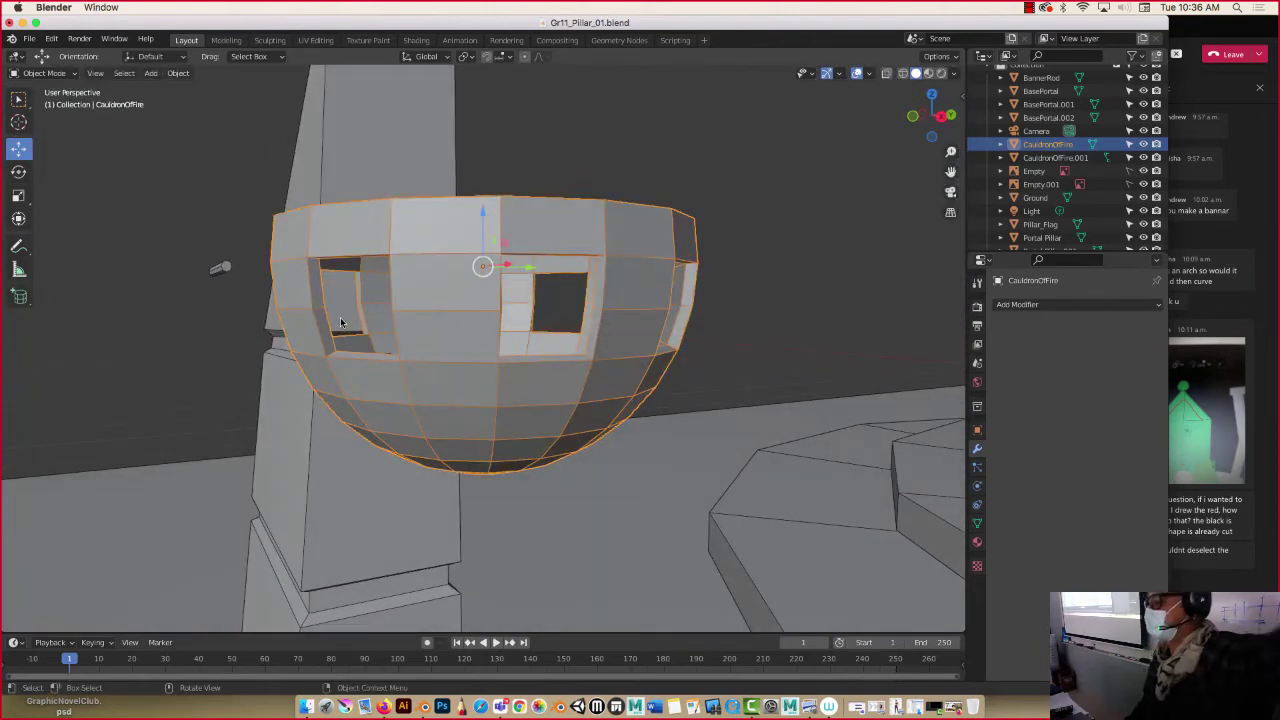
pyautogui.scroll(-5, 594, 460)
pyautogui.keyDown('shift'); pyautogui.moveTo(542, 395); pyautogui.dragTo(165, 380, button='middle'); pyautogui.keyUp('shift')
pyautogui.scroll(-3, 484, 425)
pyautogui.scroll(-8, 484, 425)
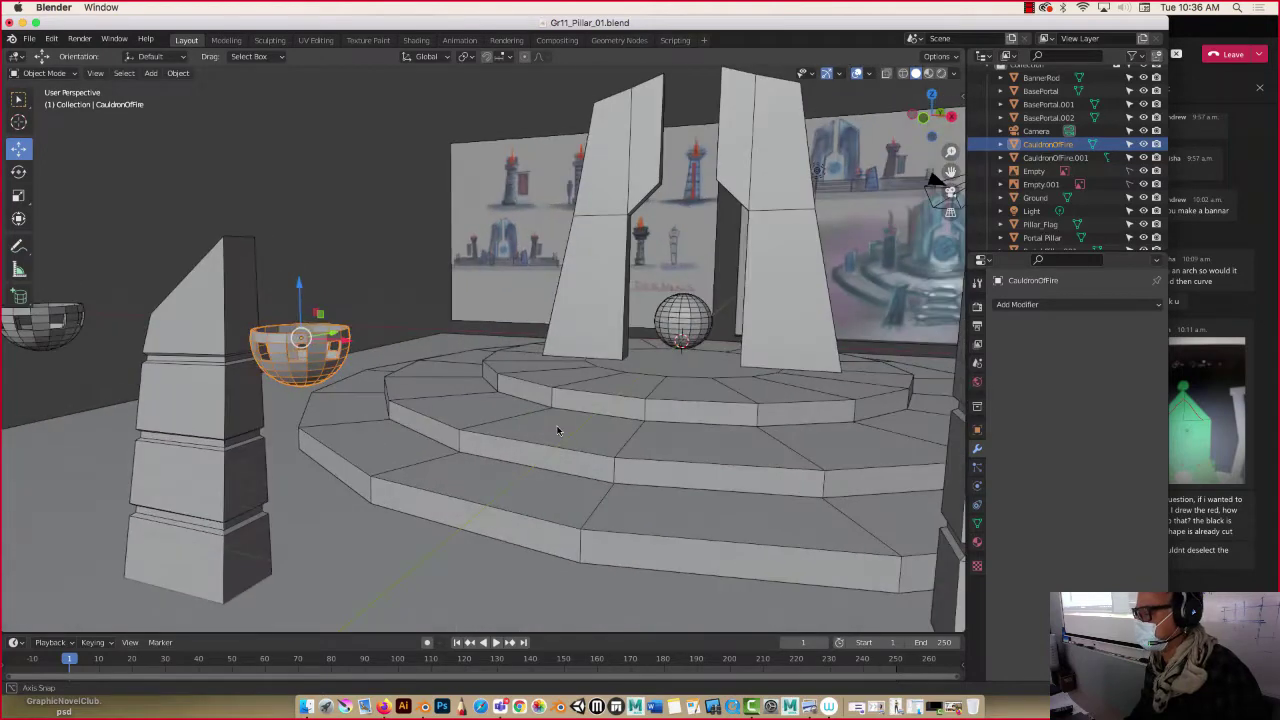
# Step: Frame the sphere in the front view and turn on X-ray
pyautogui.click(682, 321)
pyautogui.press('KP_Decimal')
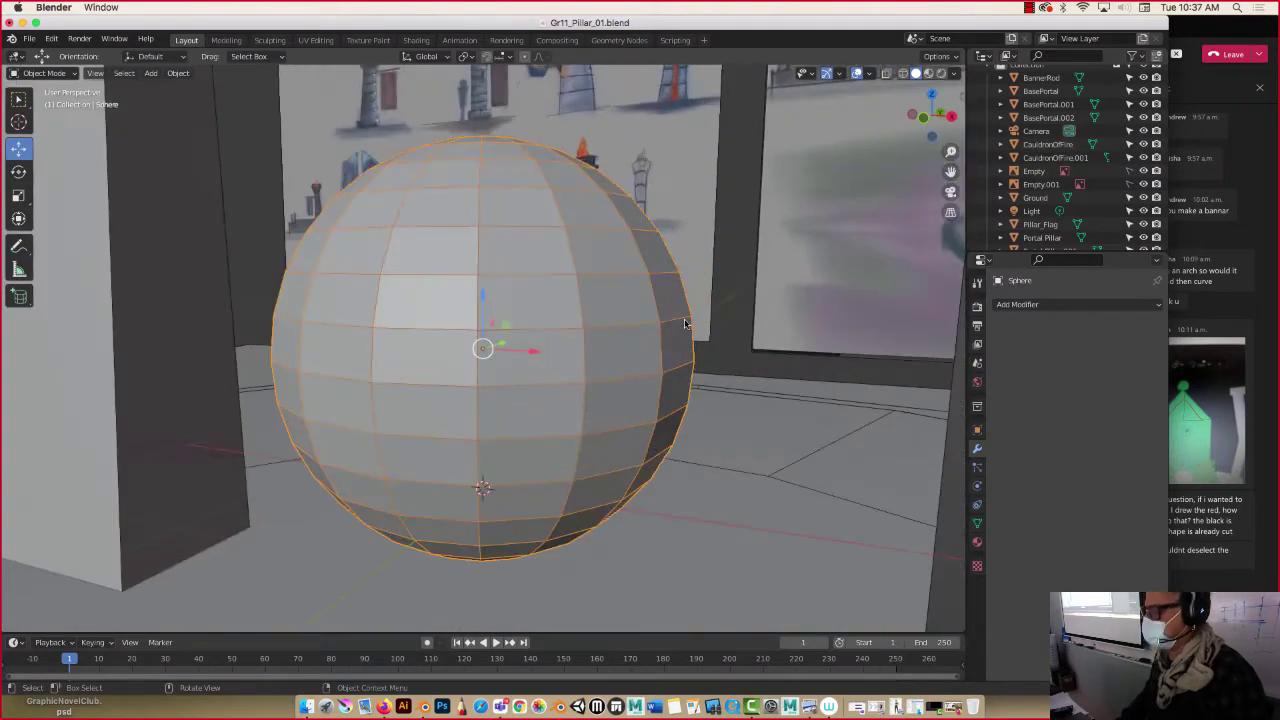
pyautogui.click(96, 73)
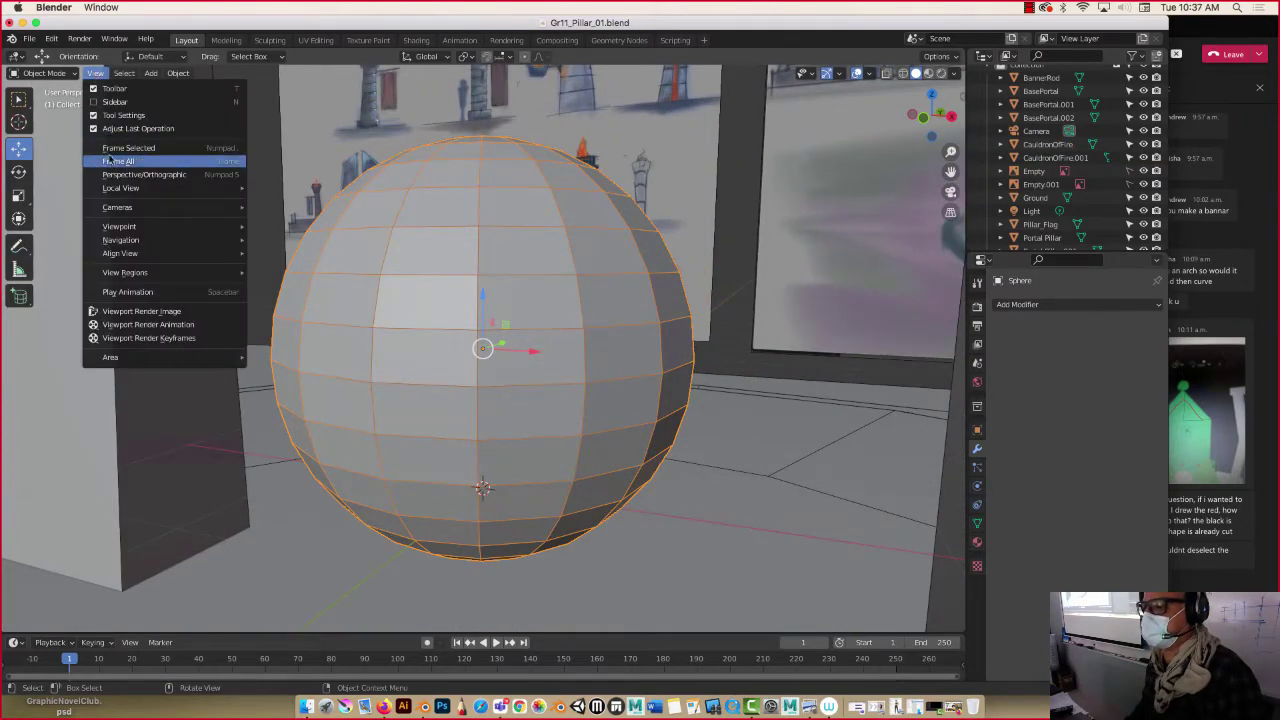
pyautogui.click(114, 148)
pyautogui.press('KP_1')
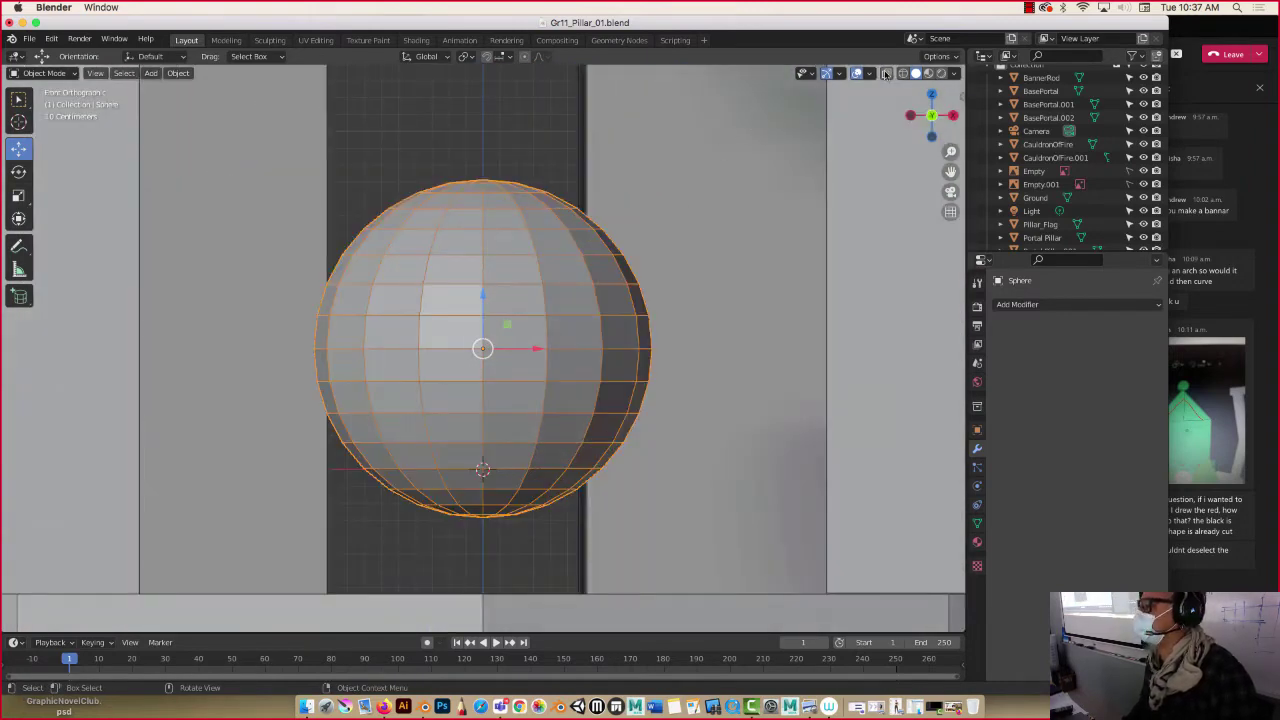
pyautogui.click(885, 75)
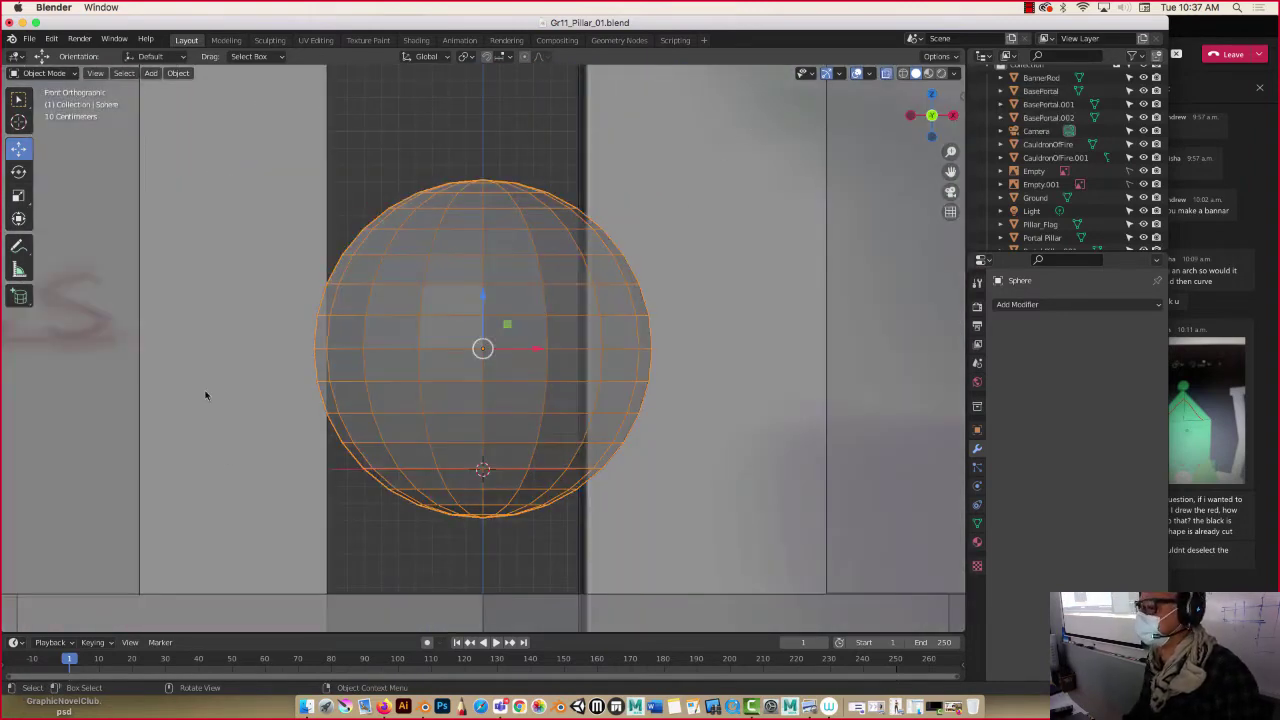
# Step: Delete all faces of the sphere's upper half in Edit Mode, leaving an open bowl
pyautogui.press('Tab')
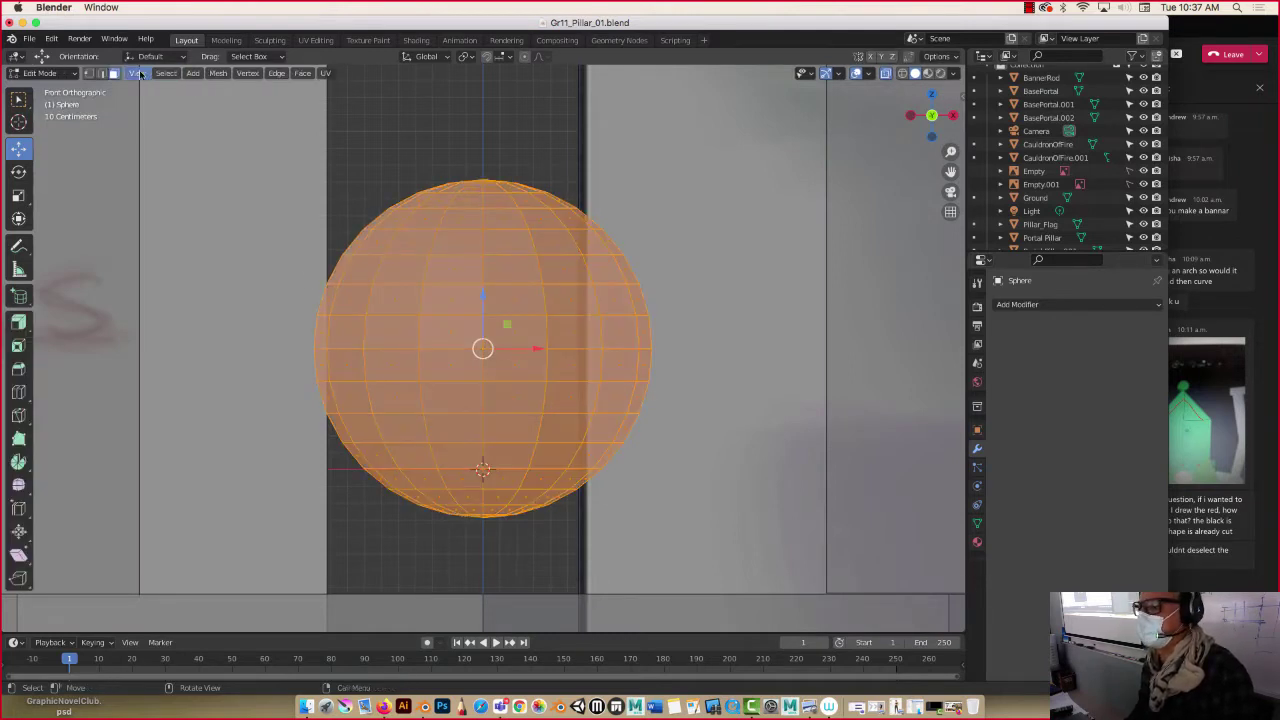
pyautogui.press('1')
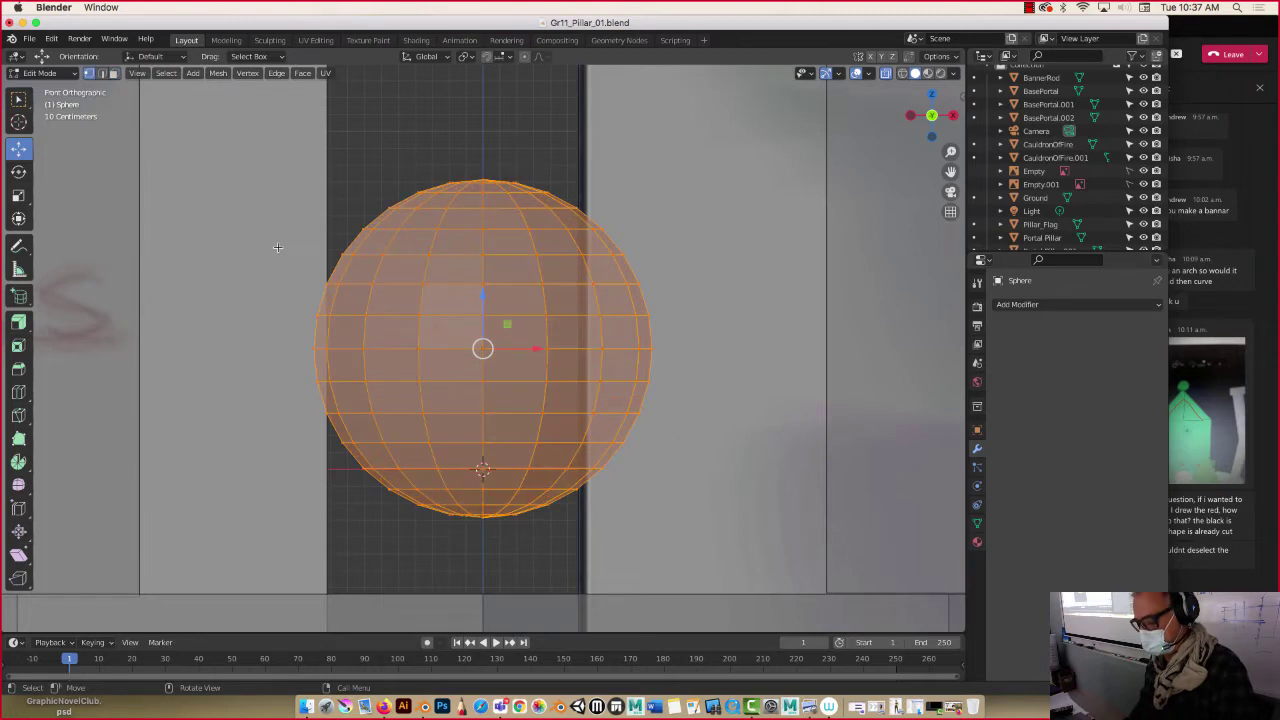
pyautogui.press('2')
pyautogui.press('3')
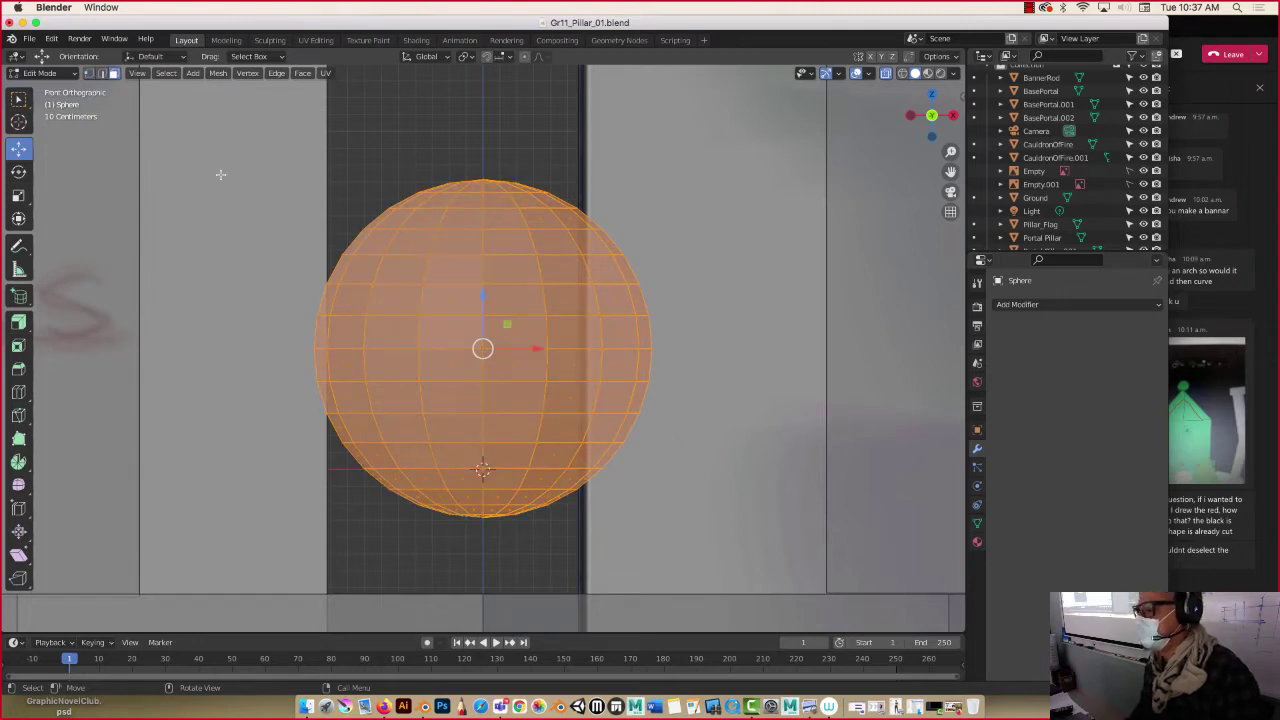
pyautogui.moveTo(221, 174); pyautogui.dragTo(679, 338)
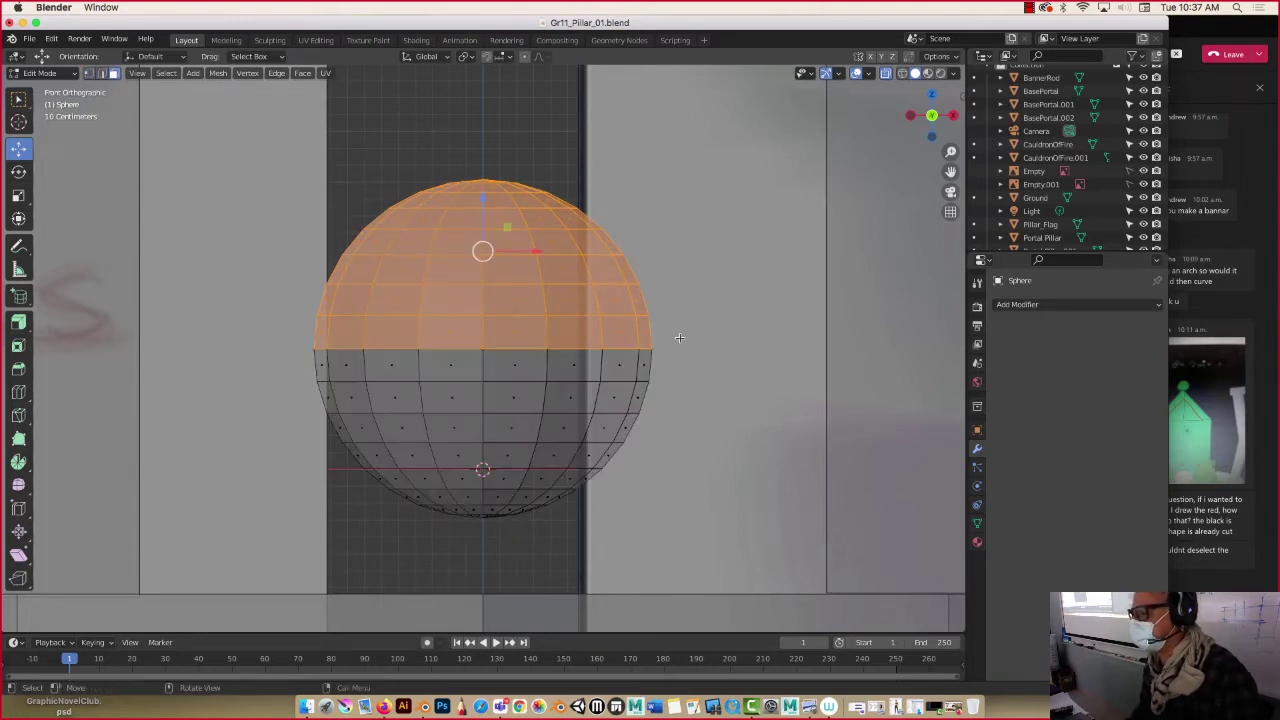
pyautogui.press('x')
pyautogui.click(680, 341)
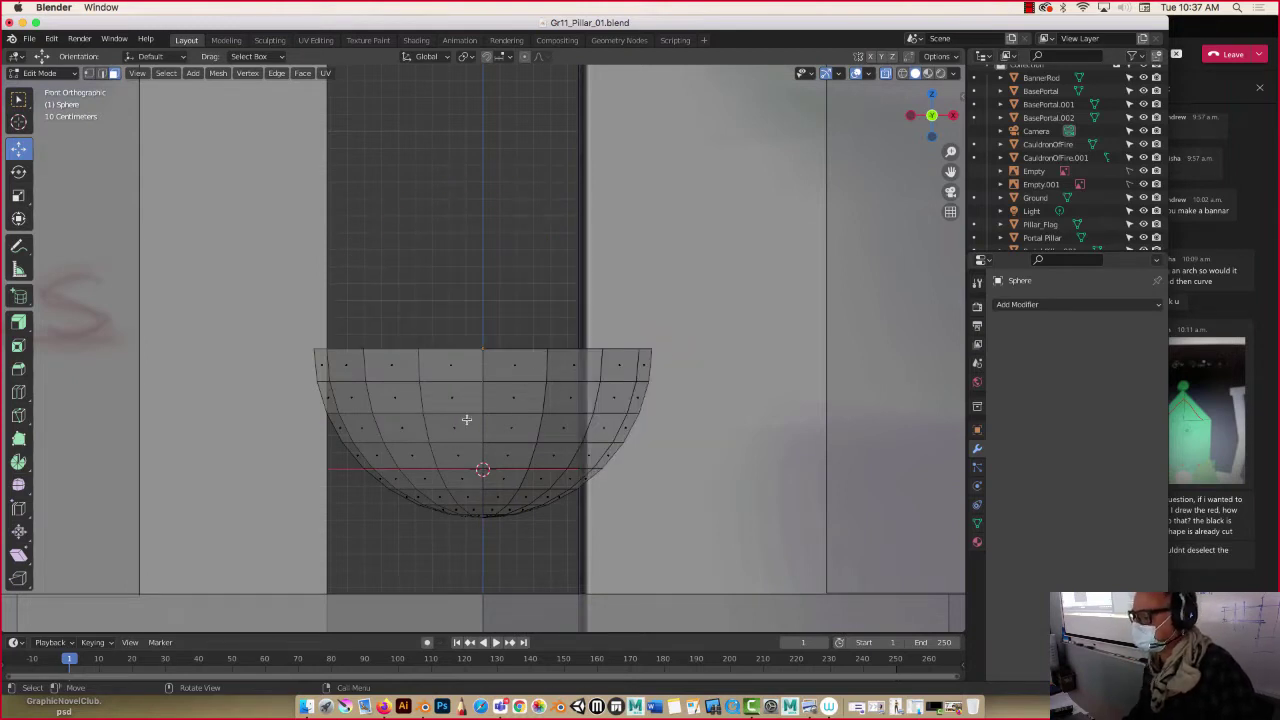
# Step: Select two mirrored pairs of stacked faces in the second and third rows below the bowl's rim
pyautogui.click(393, 399)
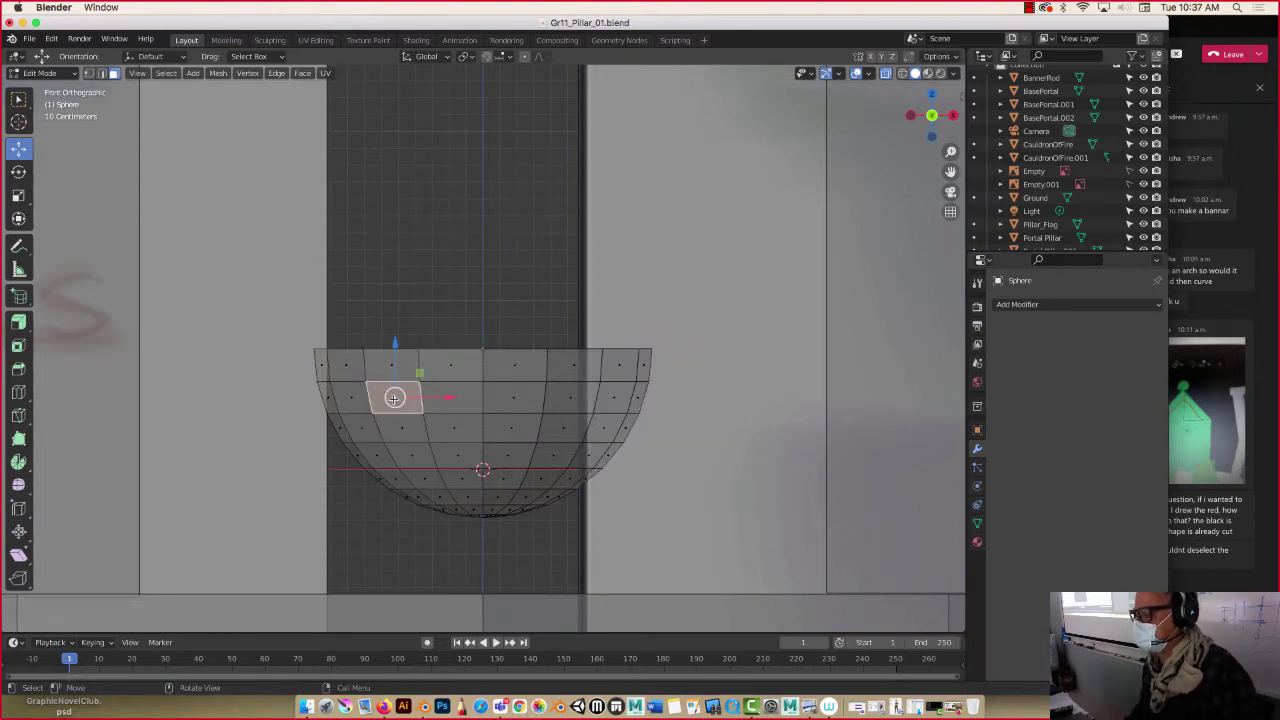
pyautogui.keyDown('shift'); pyautogui.click(399, 431); pyautogui.keyUp('shift')
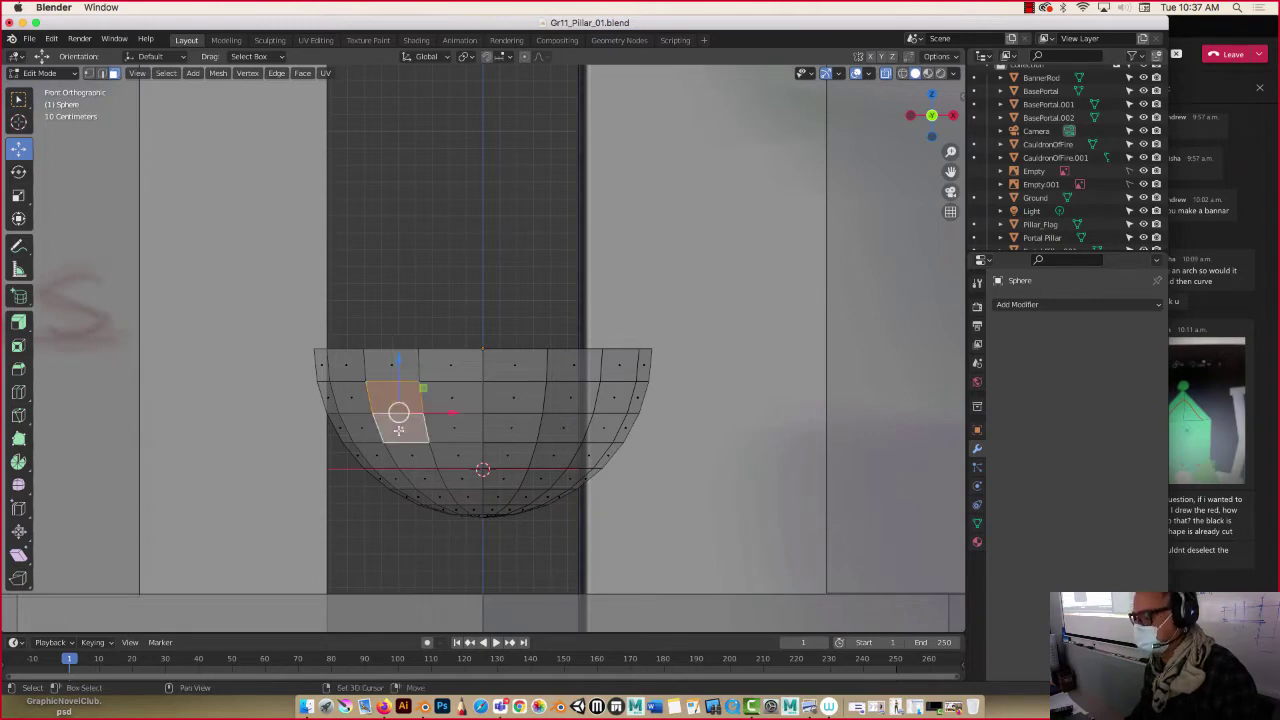
pyautogui.keyDown('shift'); pyautogui.click(563, 396); pyautogui.keyUp('shift')
pyautogui.keyDown('shift'); pyautogui.click(562, 425); pyautogui.keyUp('shift')
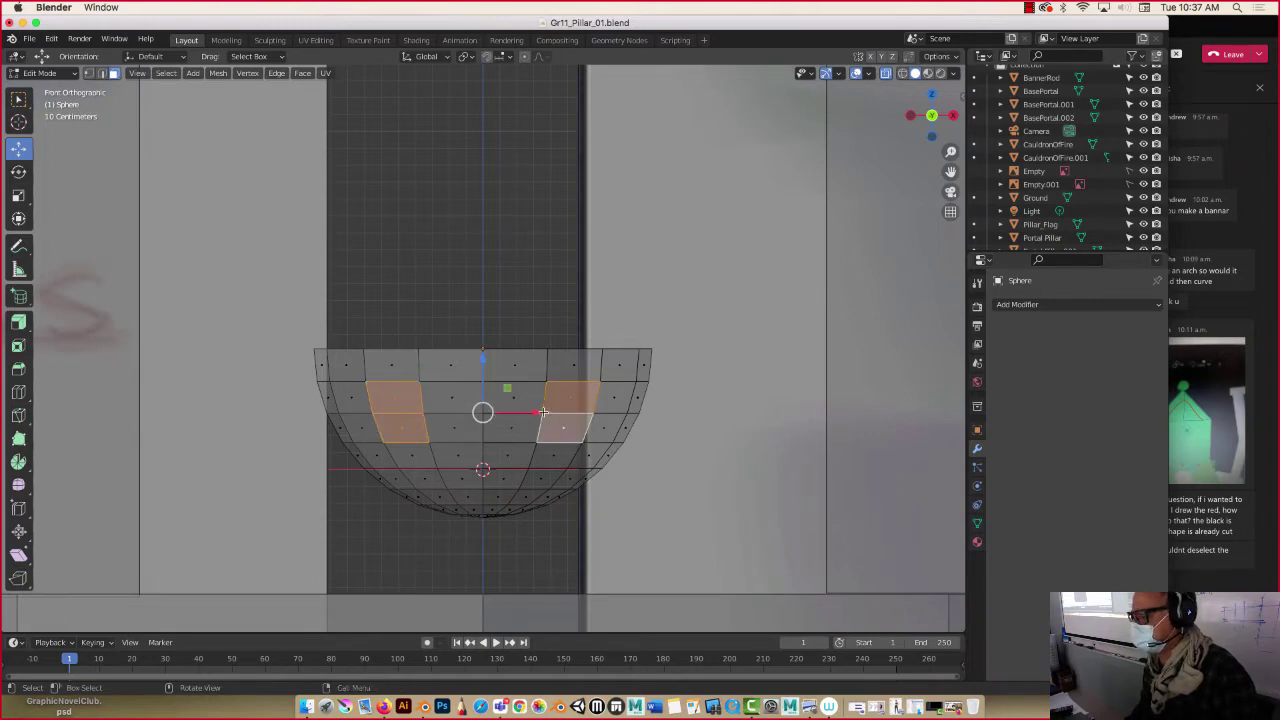
# Step: Turn off X-ray and bring the bowl's outer faces into view
pyautogui.scroll(-7, 504, 407)
pyautogui.scroll(3, 493, 405)
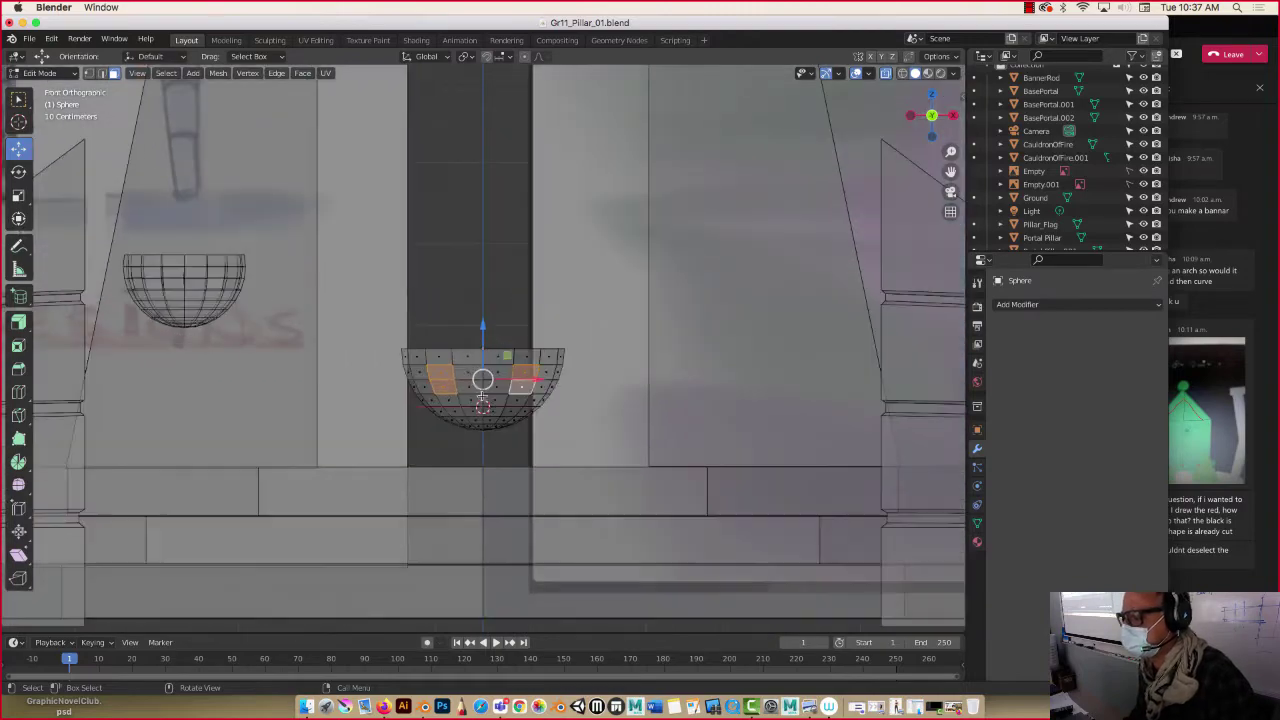
pyautogui.moveTo(493, 405); pyautogui.dragTo(323, 374, button='middle')
pyautogui.scroll(-5, 322, 378)
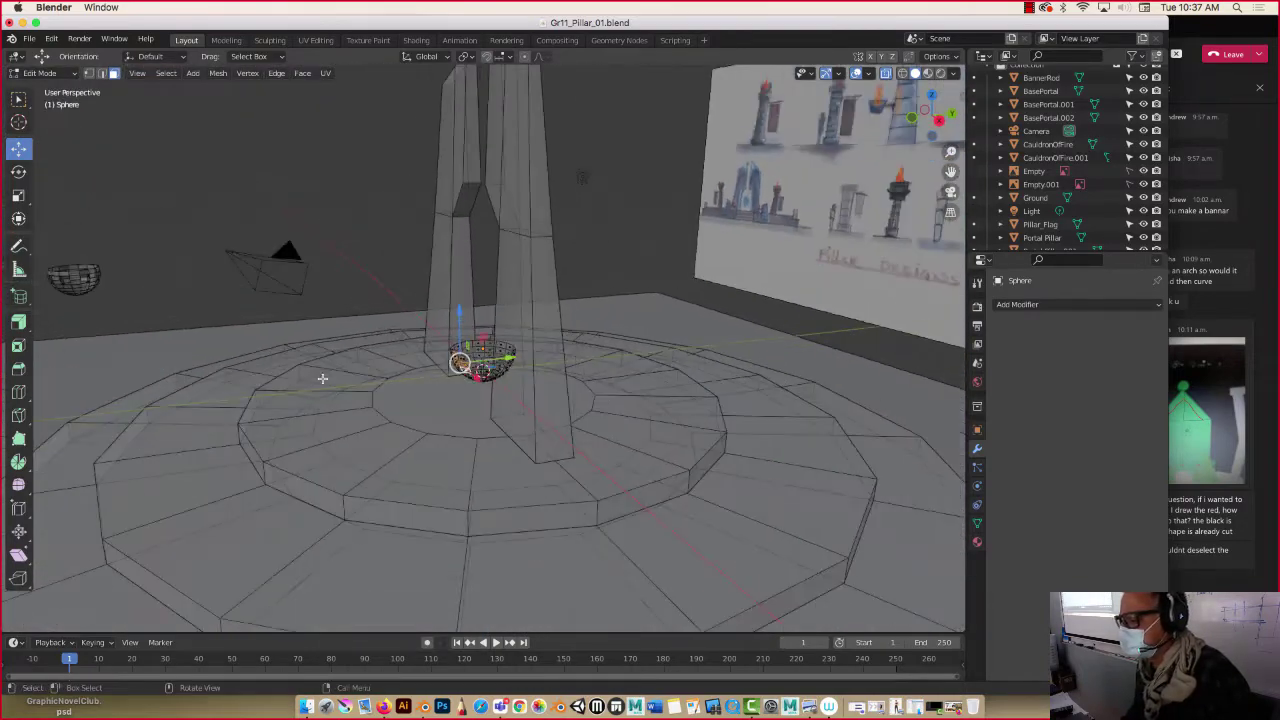
pyautogui.moveTo(237, 363); pyautogui.dragTo(237, 363, button='middle')
pyautogui.scroll(6, 260, 361)
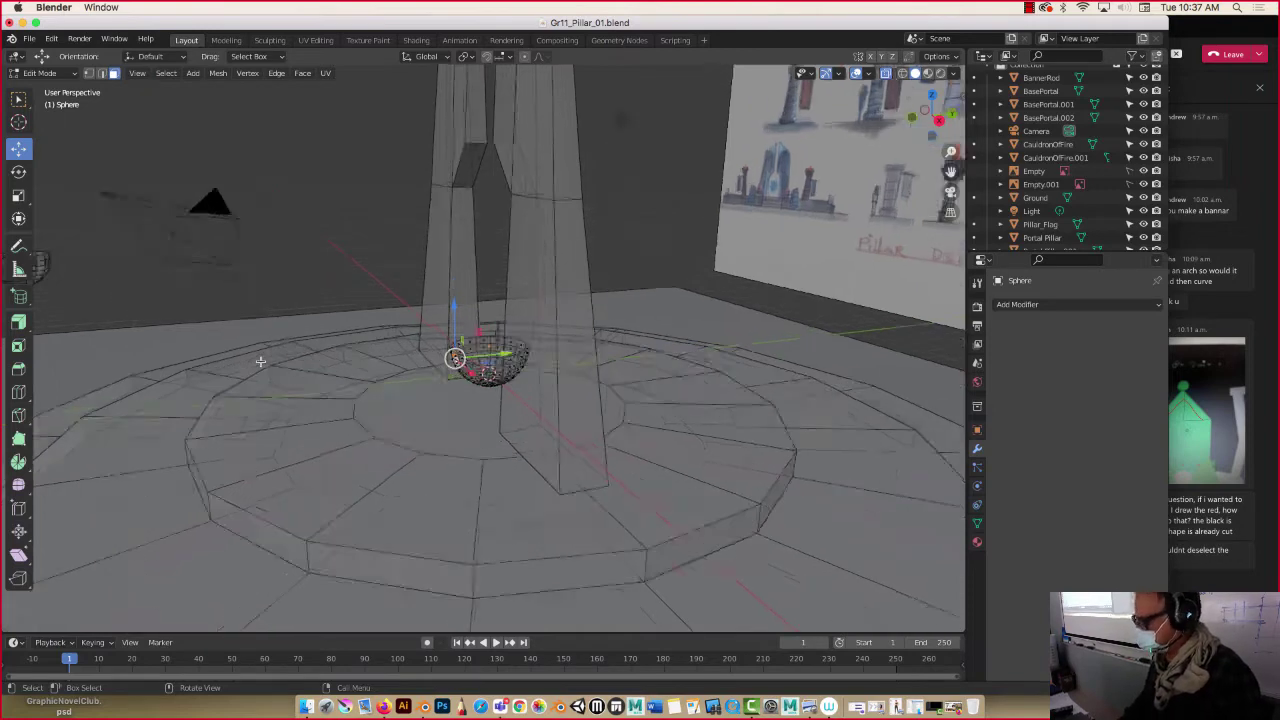
pyautogui.scroll(-3, 374, 389)
pyautogui.scroll(-3, 377, 385)
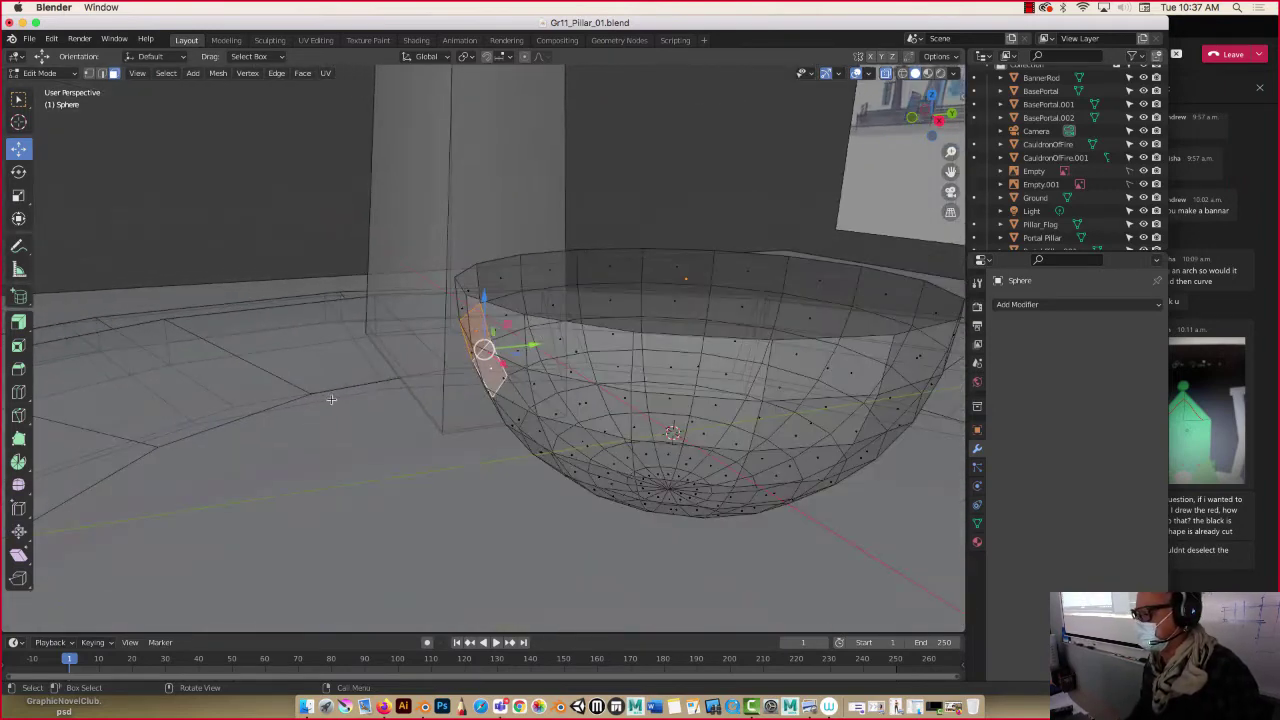
pyautogui.moveTo(332, 400); pyautogui.dragTo(543, 336, button='middle')
pyautogui.click(885, 73)
# Step: Add three more stacked face pairs around the bowl's outside to the selection, skipping one column between pairs
pyautogui.keyDown('shift'); pyautogui.click(571, 338); pyautogui.keyUp('shift')
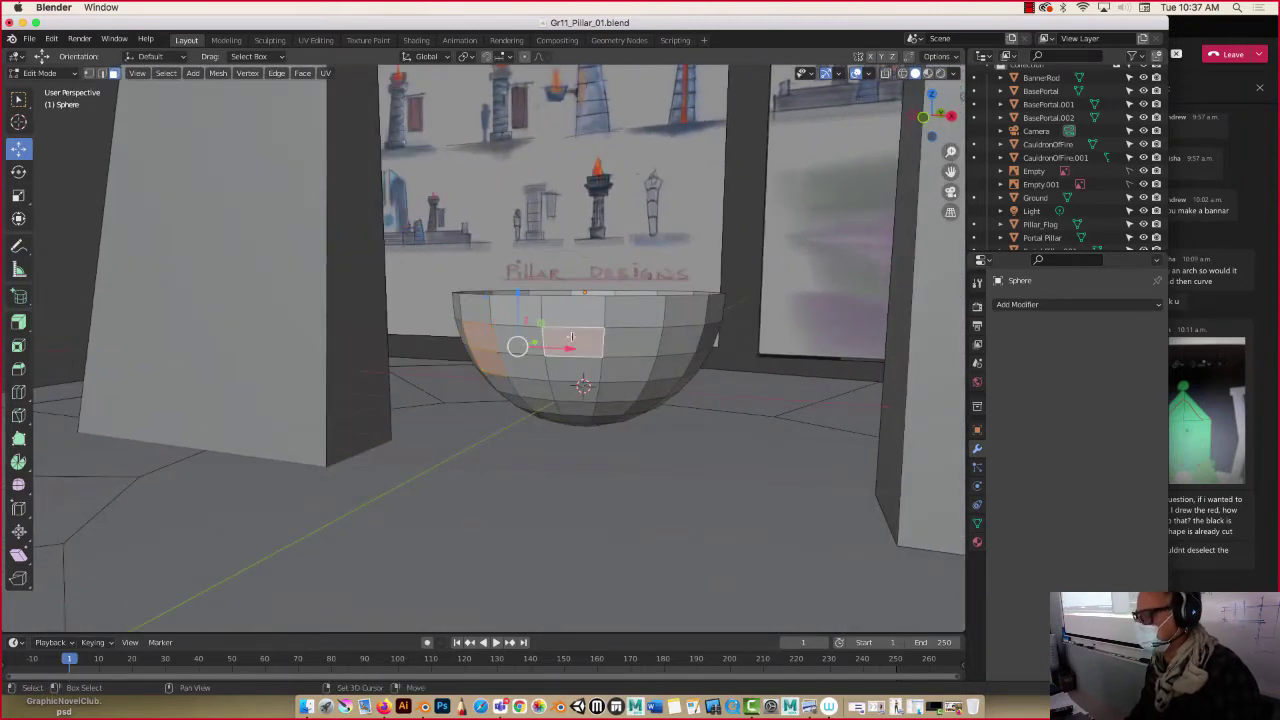
pyautogui.keyDown('shift'); pyautogui.click(572, 371); pyautogui.keyUp('shift')
pyautogui.keyDown('shift'); pyautogui.click(684, 342); pyautogui.keyUp('shift')
pyautogui.keyDown('shift'); pyautogui.click(671, 366); pyautogui.keyUp('shift')
pyautogui.moveTo(671, 366); pyautogui.dragTo(612, 388, button='middle')
pyautogui.keyDown('shift'); pyautogui.click(730, 380); pyautogui.keyUp('shift')
pyautogui.keyDown('shift'); pyautogui.click(731, 402); pyautogui.keyUp('shift')
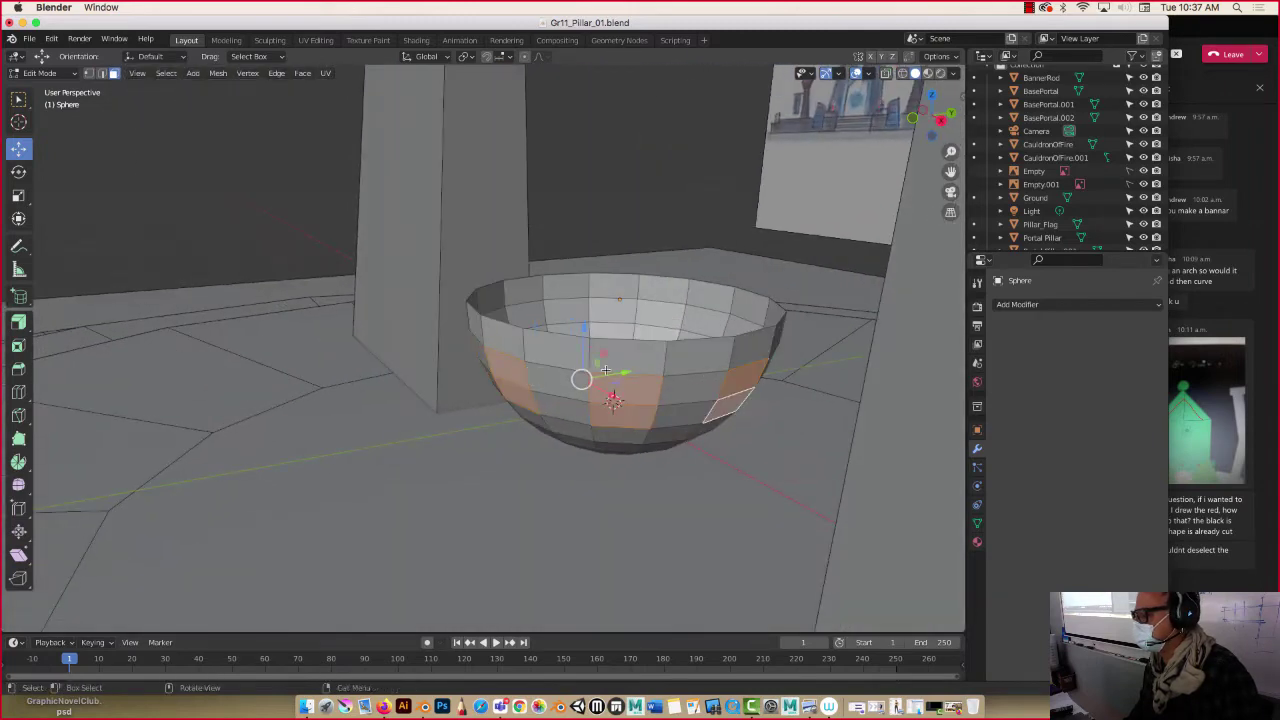
# Step: Add four more stacked face pairs on the bowl's inner side to the selection, skipping alternate columns, and delete all the selected faces
pyautogui.moveTo(731, 402); pyautogui.dragTo(660, 385, button='middle')
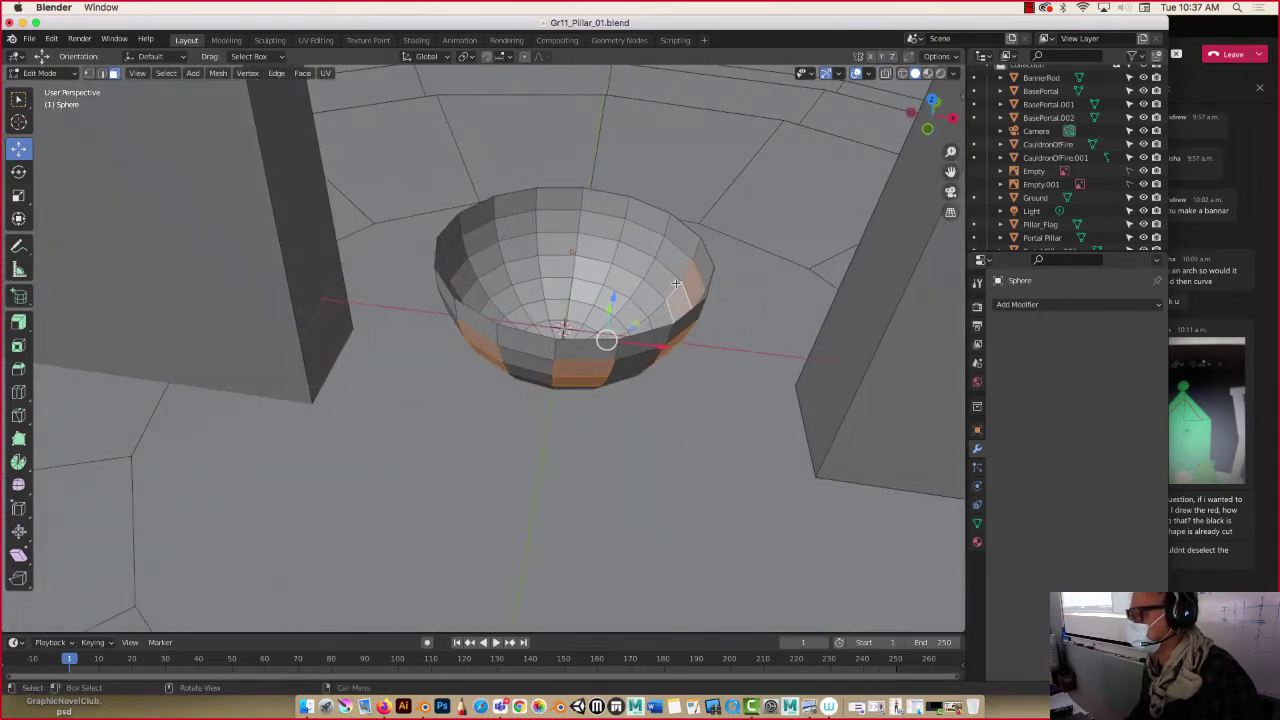
pyautogui.keyDown('shift'); pyautogui.click(642, 239); pyautogui.keyUp('shift')
pyautogui.keyDown('shift'); pyautogui.click(635, 262); pyautogui.keyUp('shift')
pyautogui.keyDown('shift'); pyautogui.click(556, 222); pyautogui.keyUp('shift')
pyautogui.keyDown('shift'); pyautogui.click(558, 244); pyautogui.keyUp('shift')
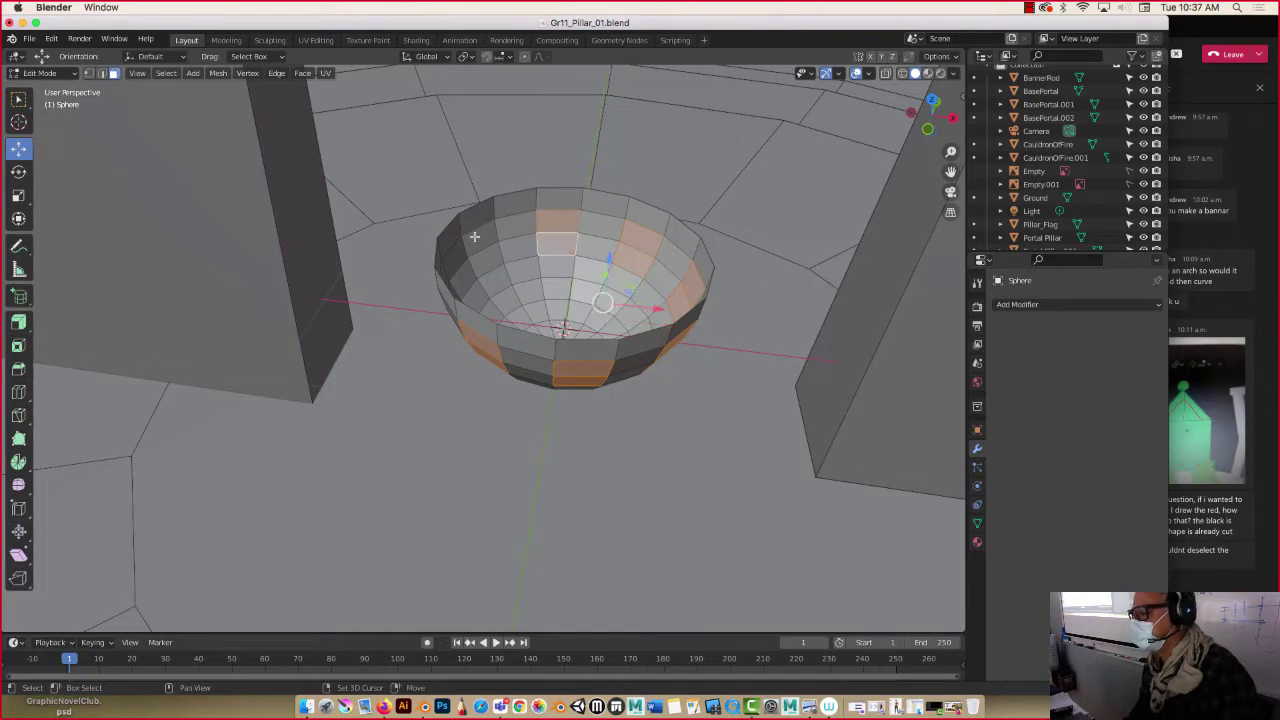
pyautogui.keyDown('shift'); pyautogui.click(480, 237); pyautogui.keyUp('shift')
pyautogui.keyDown('shift'); pyautogui.click(484, 258); pyautogui.keyUp('shift')
pyautogui.moveTo(552, 303); pyautogui.dragTo(466, 289, button='middle')
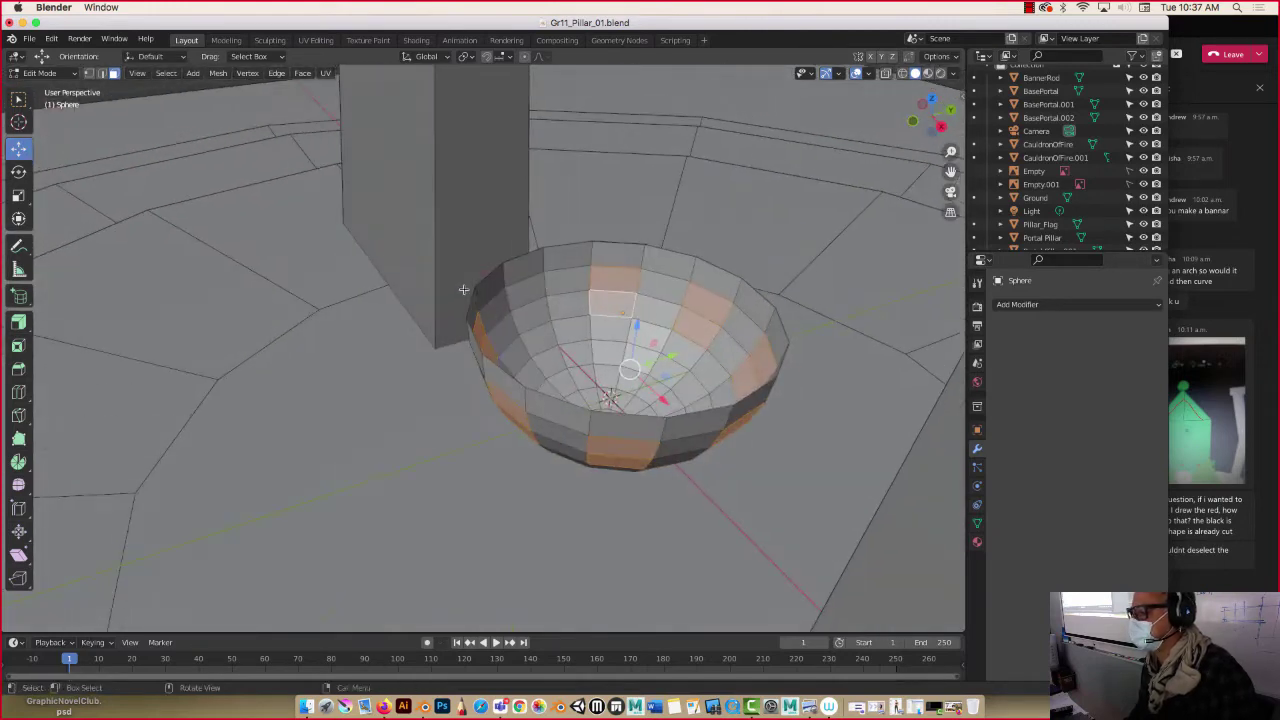
pyautogui.keyDown('shift'); pyautogui.click(523, 295); pyautogui.keyUp('shift')
pyautogui.keyDown('shift'); pyautogui.click(526, 311); pyautogui.keyUp('shift')
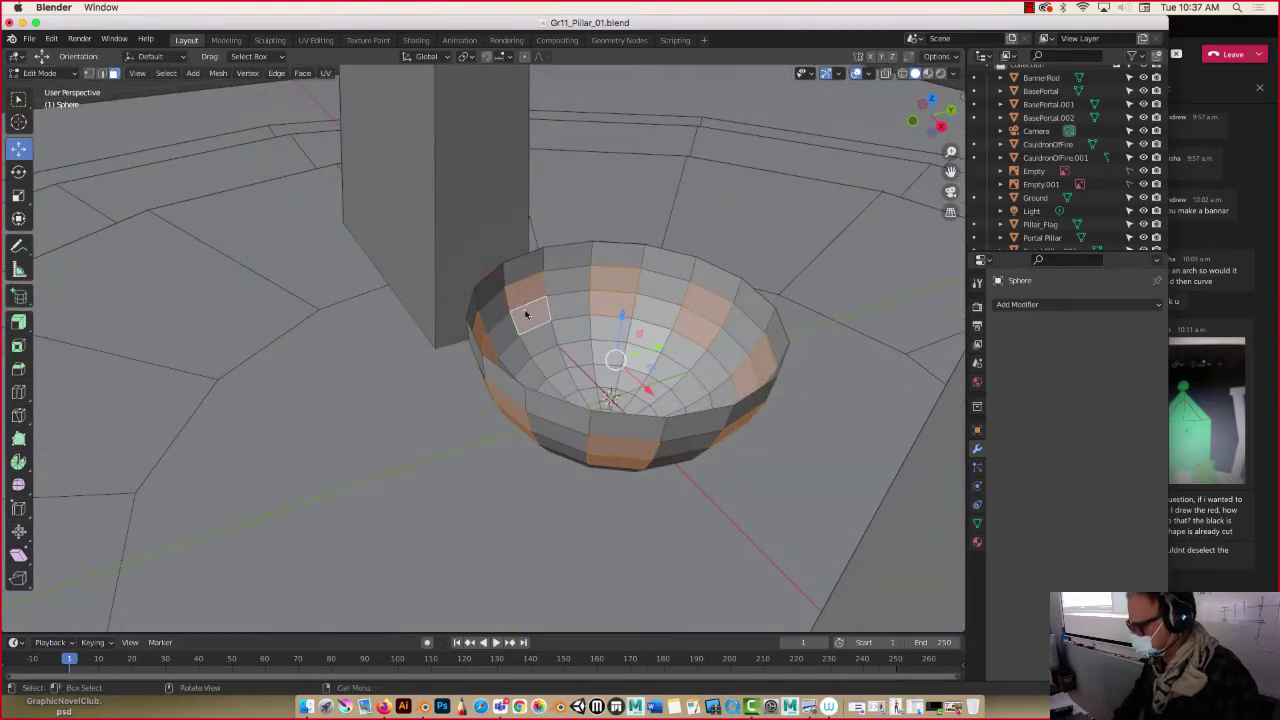
pyautogui.press('x')
pyautogui.click(525, 310)
# Step: Rename the bowl object from Sphere to CauldronPit
pyautogui.moveTo(415, 392); pyautogui.dragTo(482, 337, button='middle')
pyautogui.scroll(-1, 1034, 237)
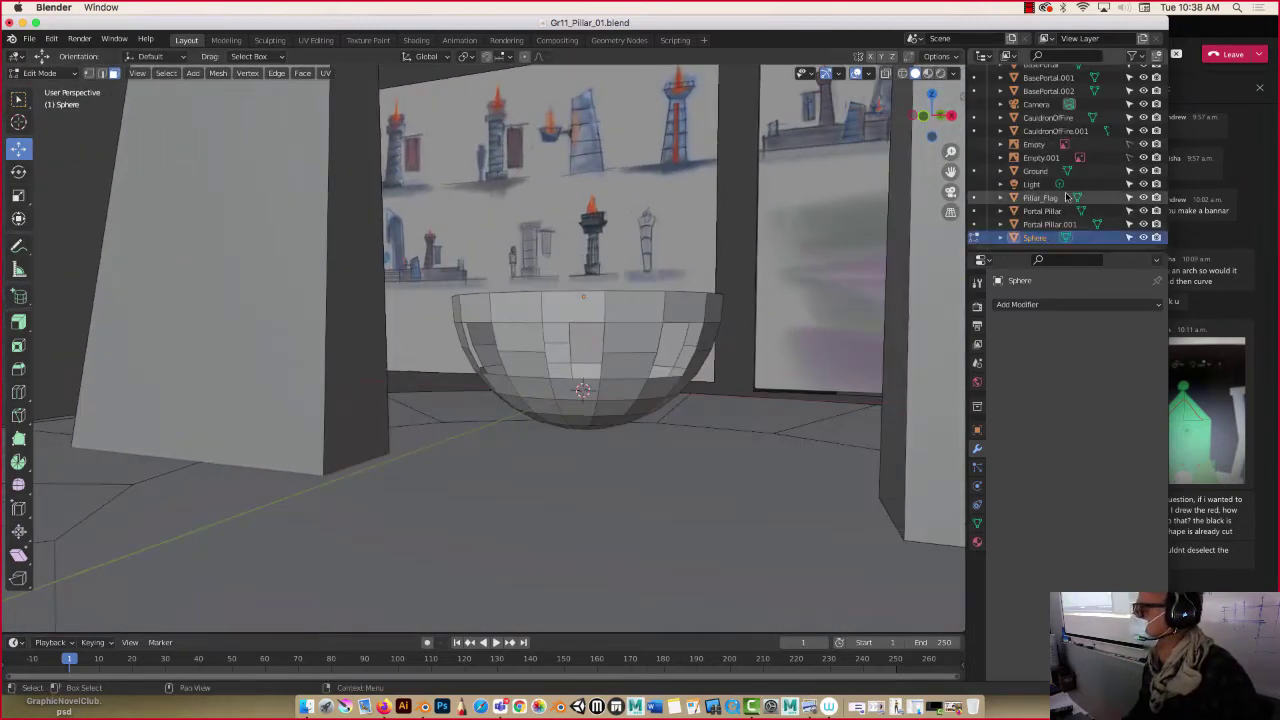
pyautogui.doubleClick(1034, 238)
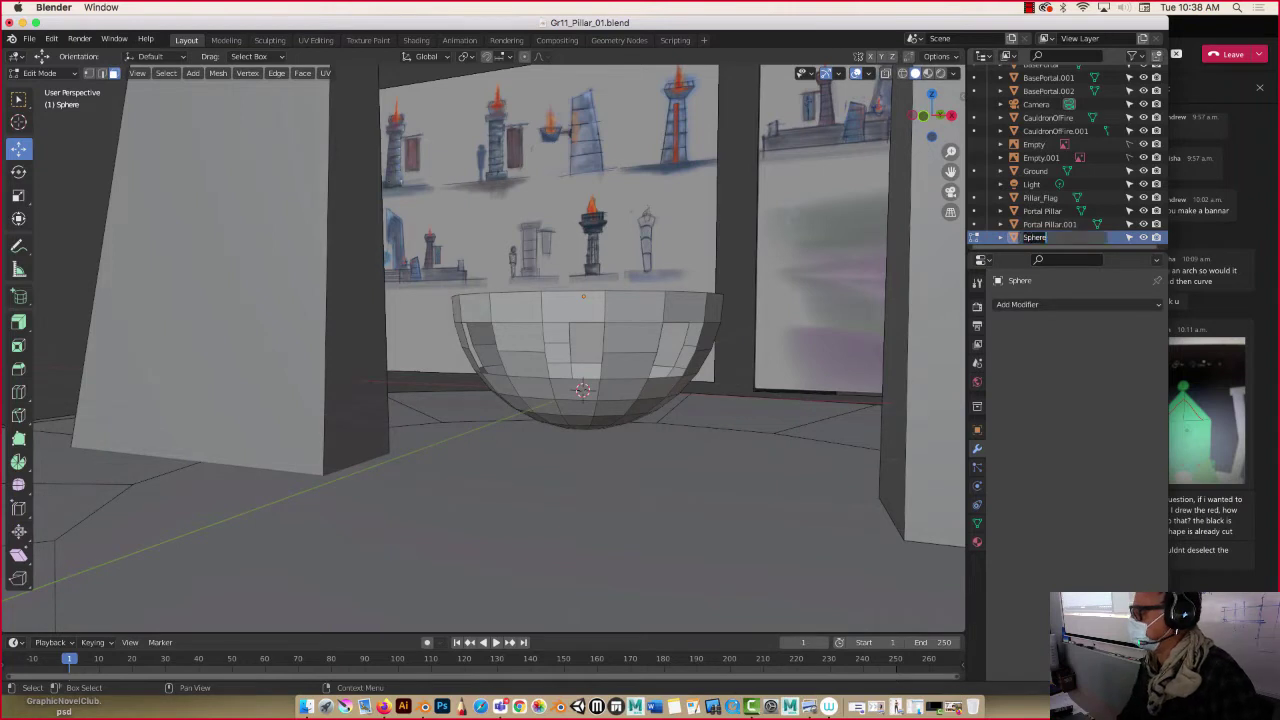
pyautogui.write('Caul')
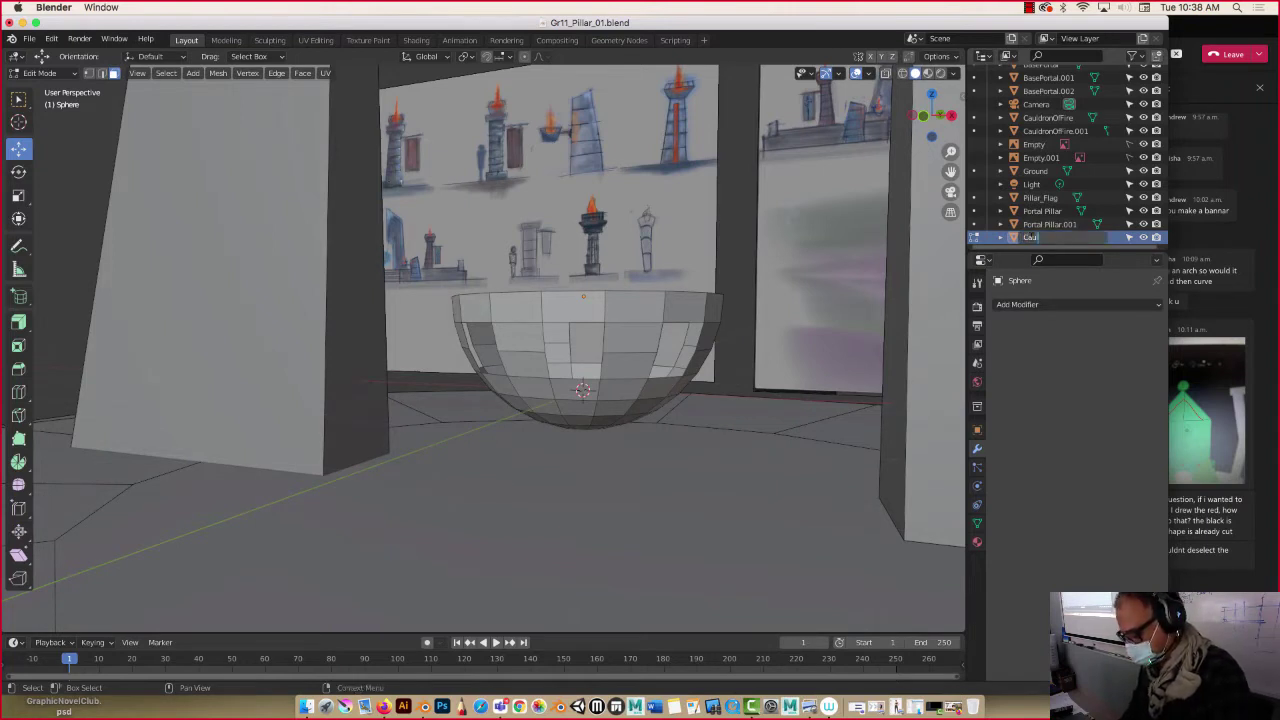
pyautogui.write('dron')
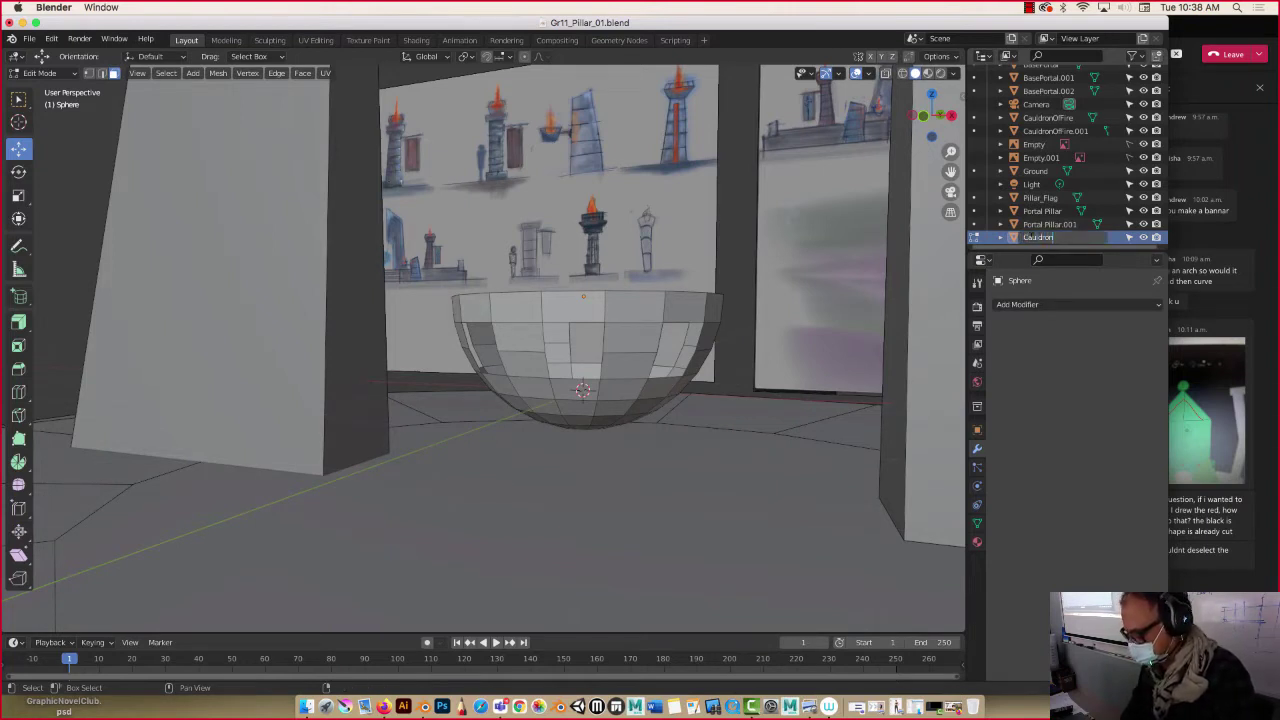
pyautogui.write('Pit')
pyautogui.press('Return')
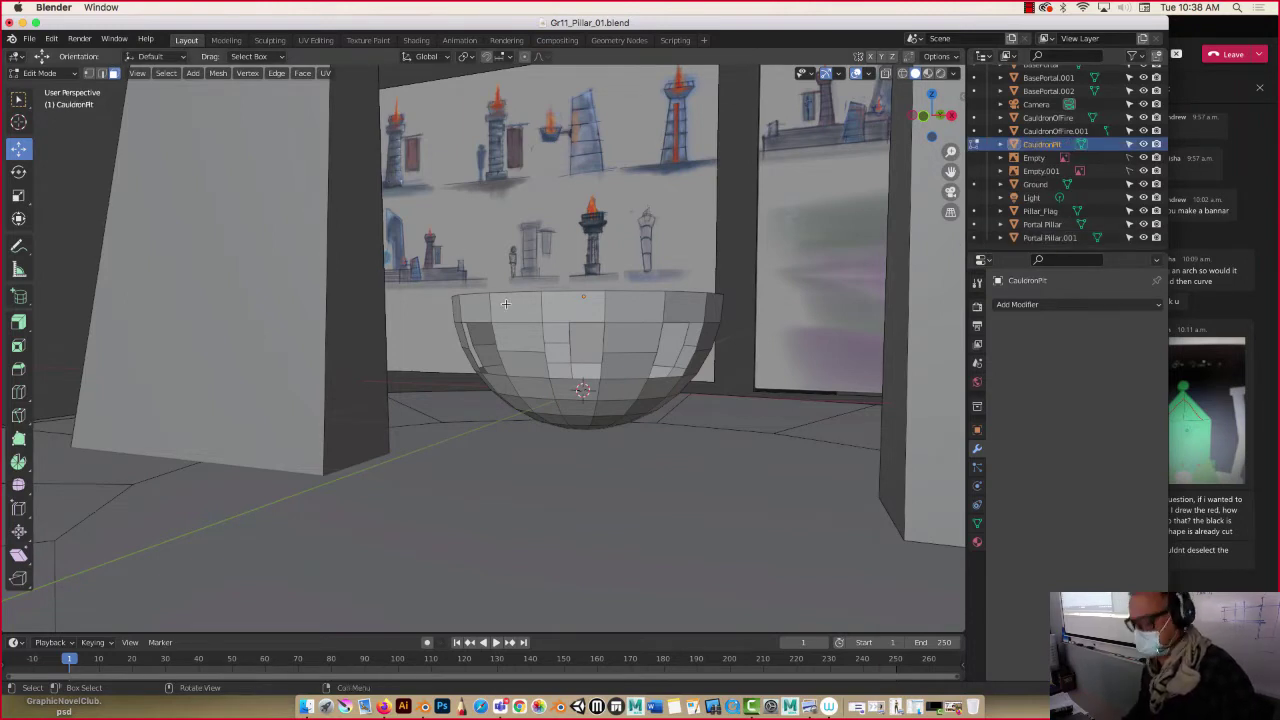
# Step: Select all of the bowl's faces, return to Object Mode and add a Solidify modifier
pyautogui.press('a')
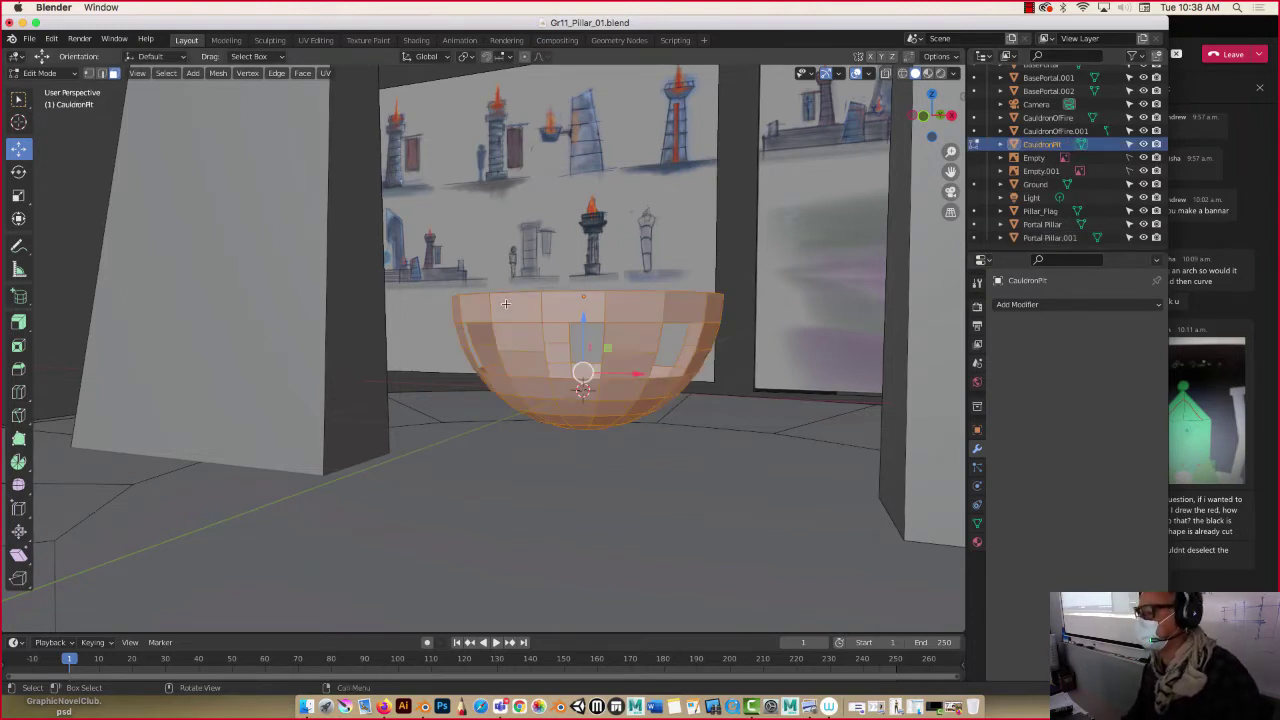
pyautogui.moveTo(638, 222); pyautogui.dragTo(644, 272, button='middle')
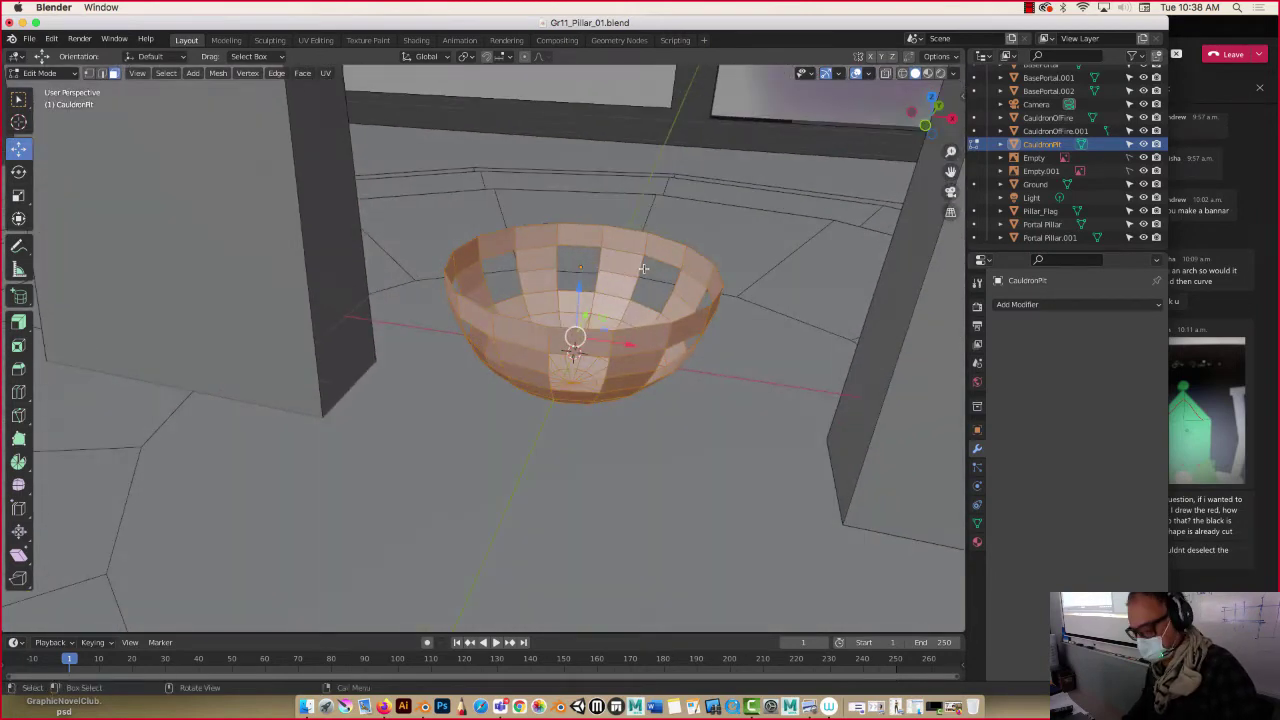
pyautogui.press('Tab')
pyautogui.moveTo(549, 305); pyautogui.dragTo(620, 255, button='middle')
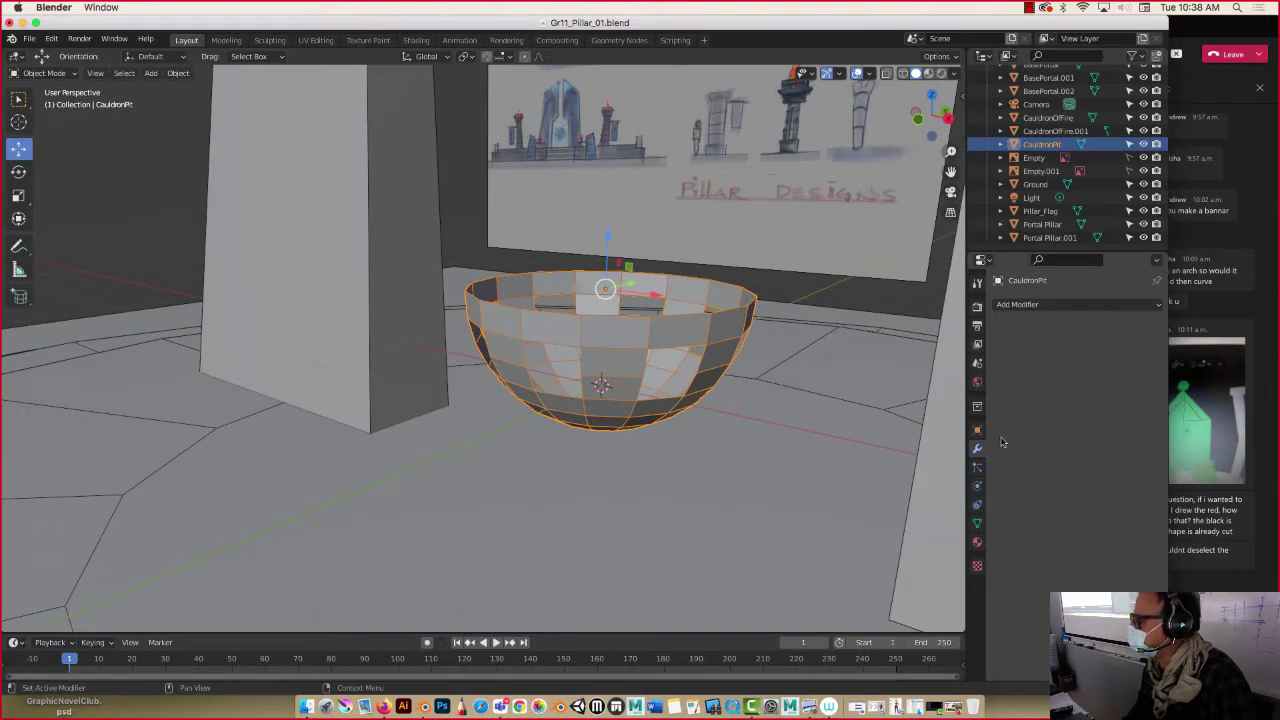
pyautogui.click(1018, 305)
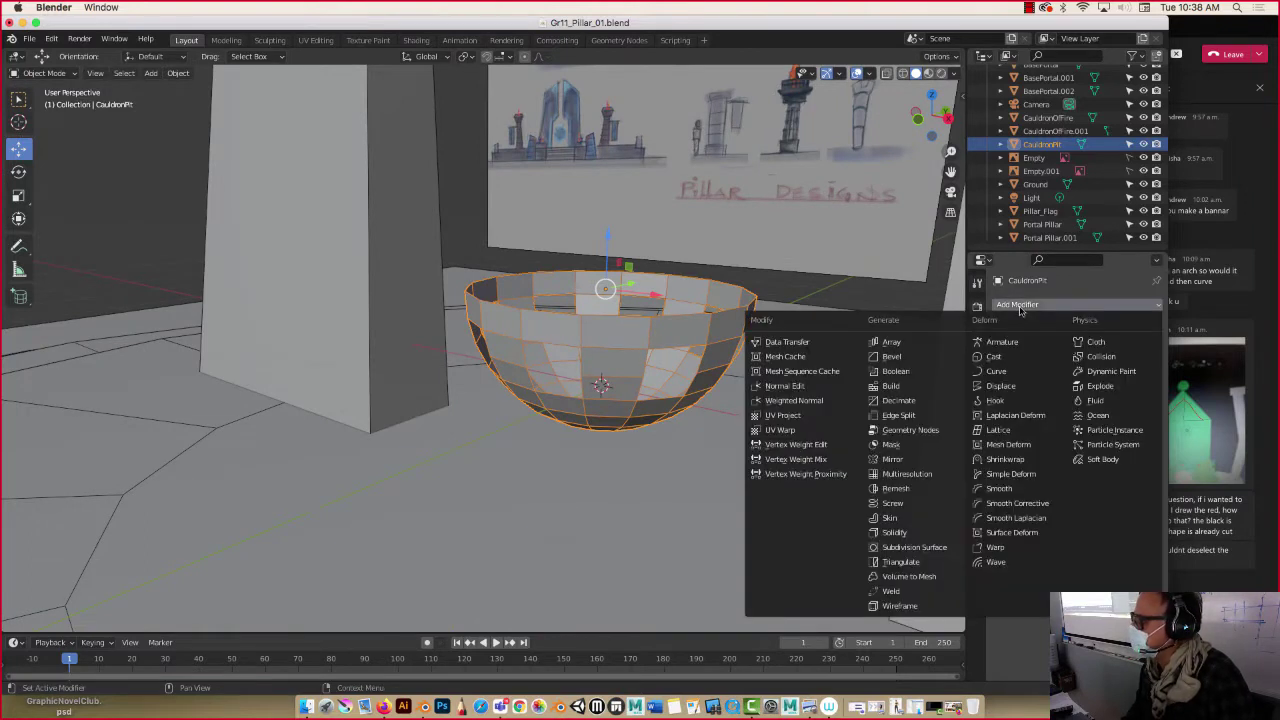
pyautogui.click(887, 532)
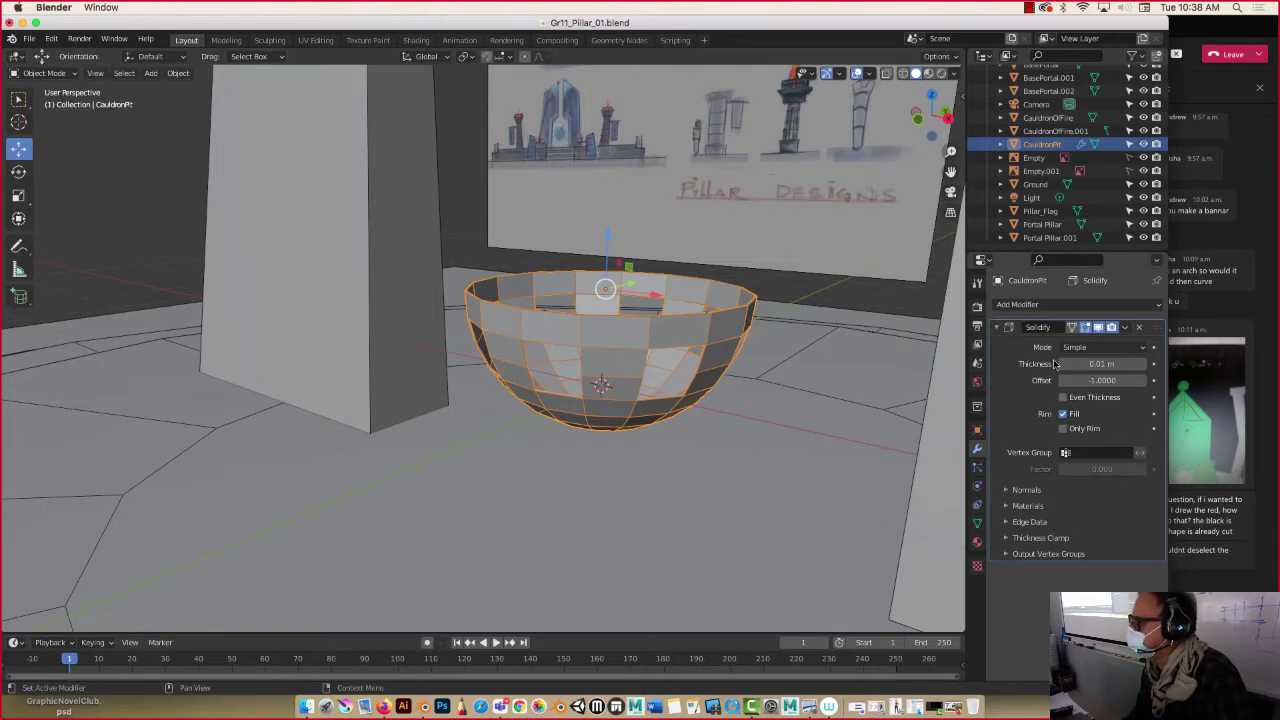
# Step: Set the Solidify modifier's thickness to 0.06 m
pyautogui.click(1144, 365)
pyautogui.click(1144, 365)
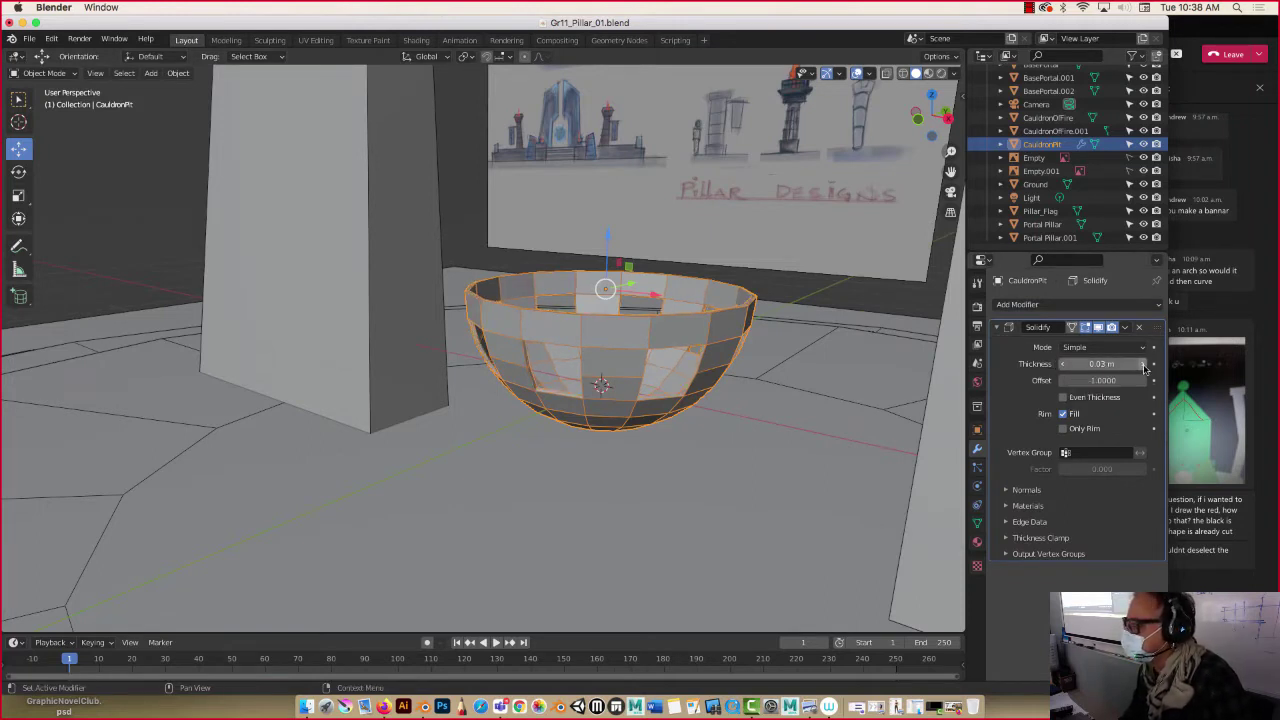
pyautogui.click(1144, 365)
pyautogui.moveTo(922, 368); pyautogui.dragTo(828, 367, button='middle')
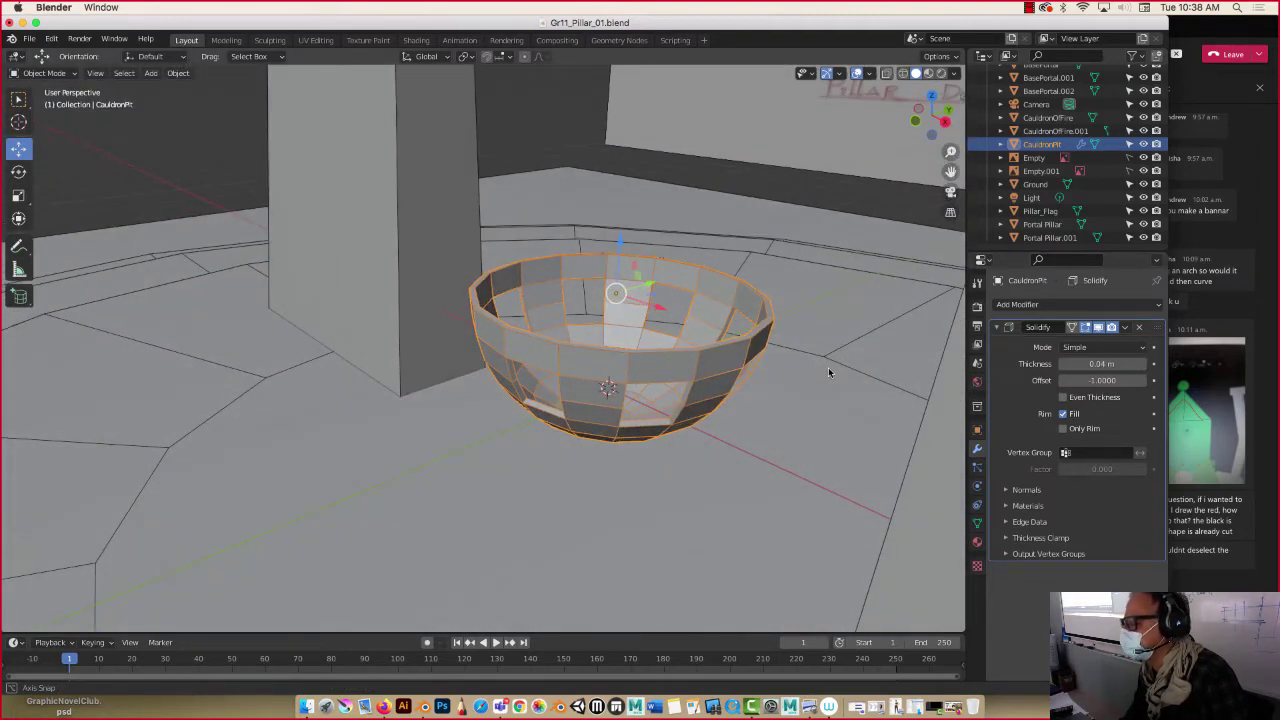
pyautogui.click(1144, 365)
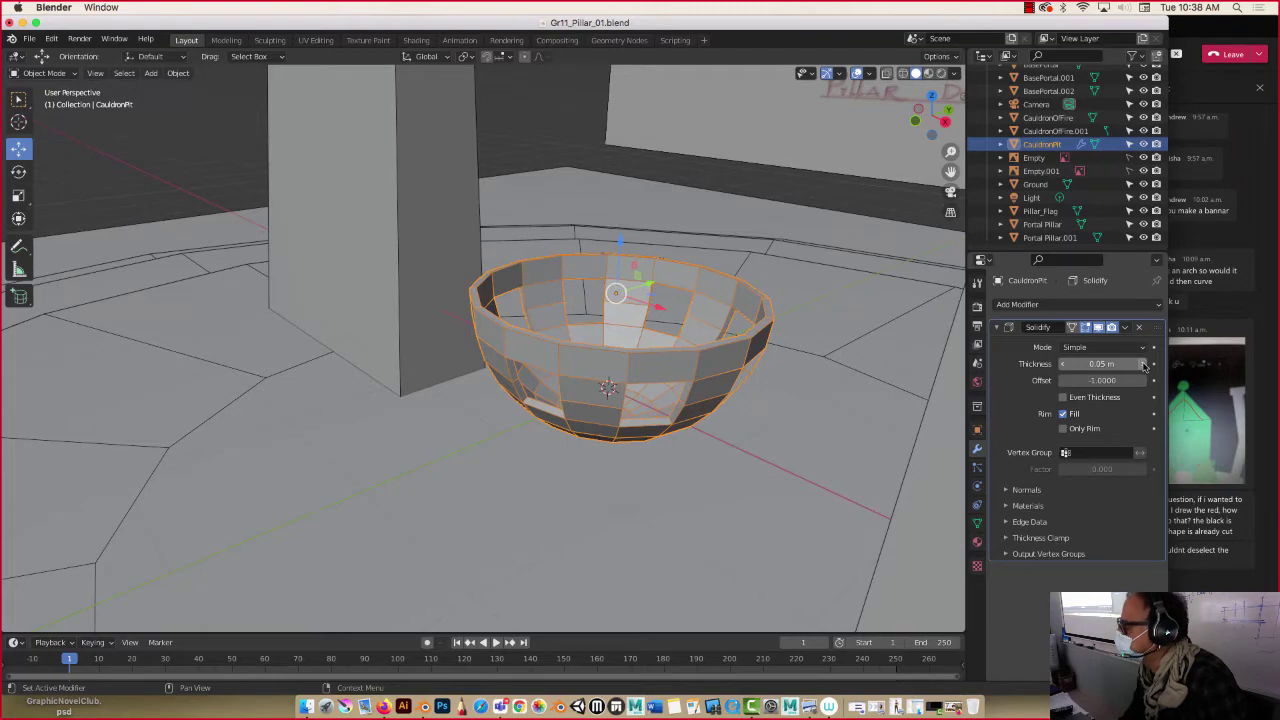
pyautogui.click(1144, 365)
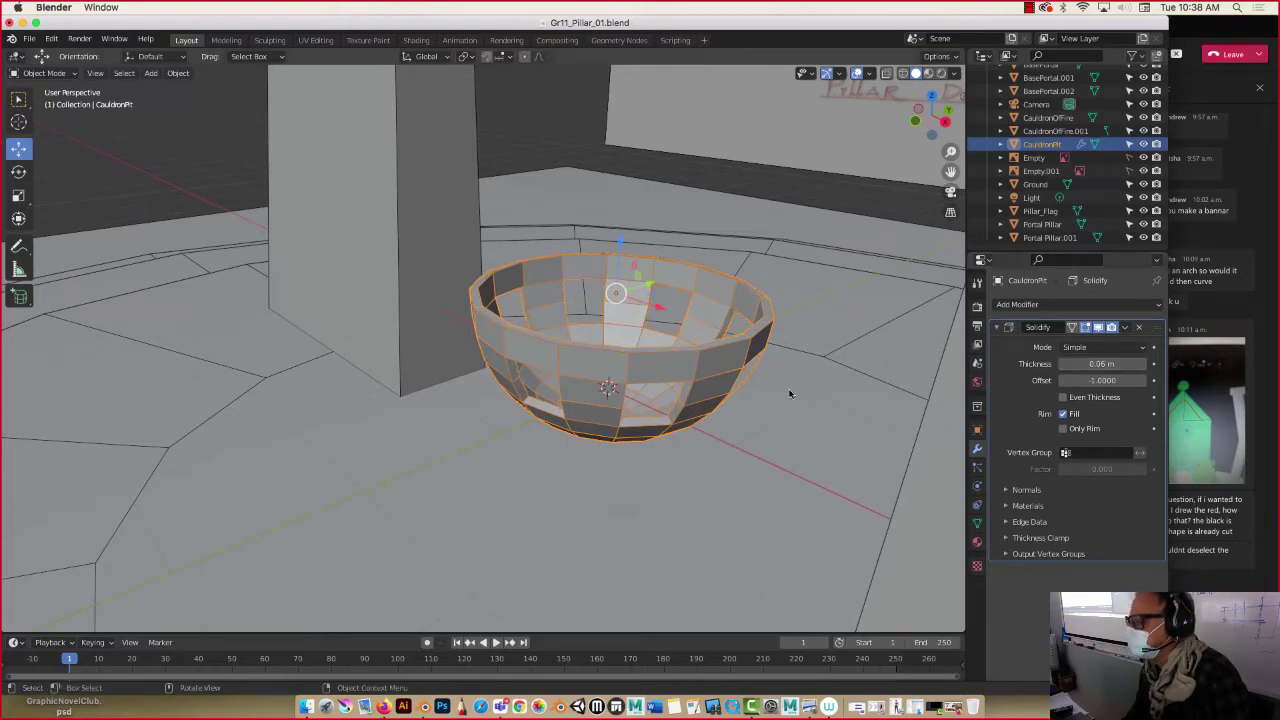
pyautogui.moveTo(705, 360); pyautogui.dragTo(797, 392, button='middle')
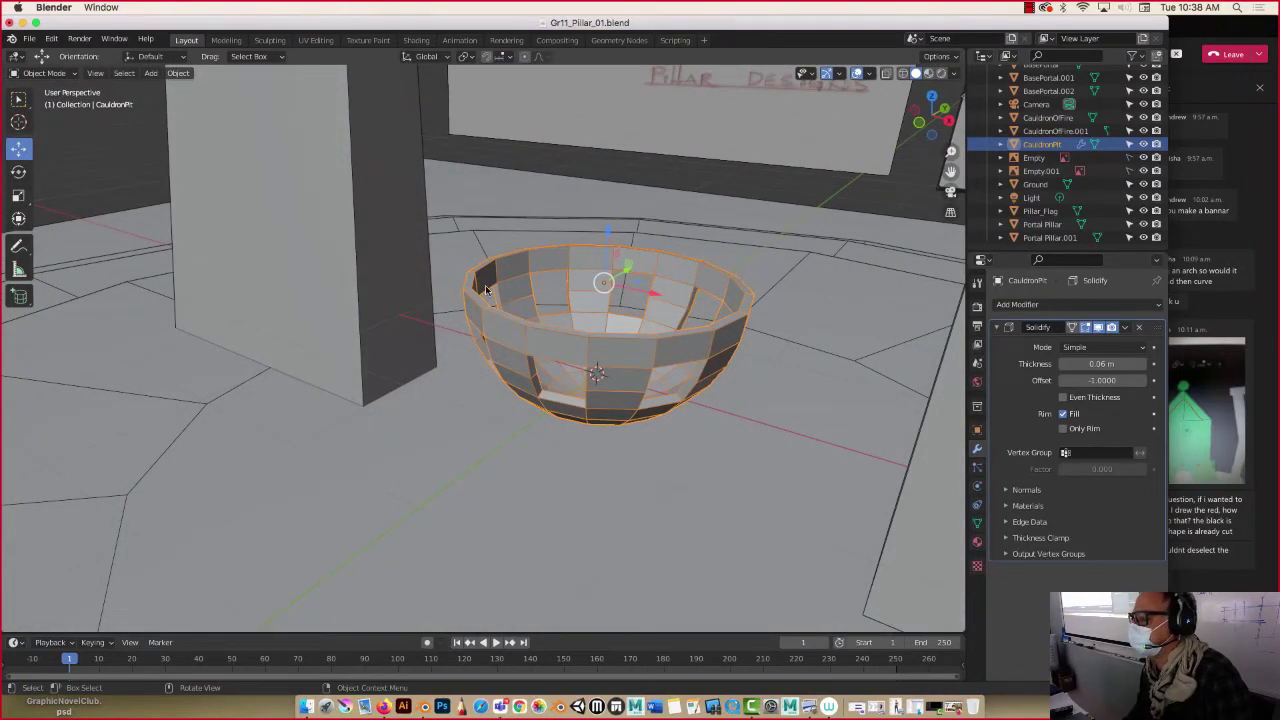
# Step: Check which inner and outer faces of the bowl are selectable in Edit Mode, and return to Object Mode
pyautogui.press('Tab')
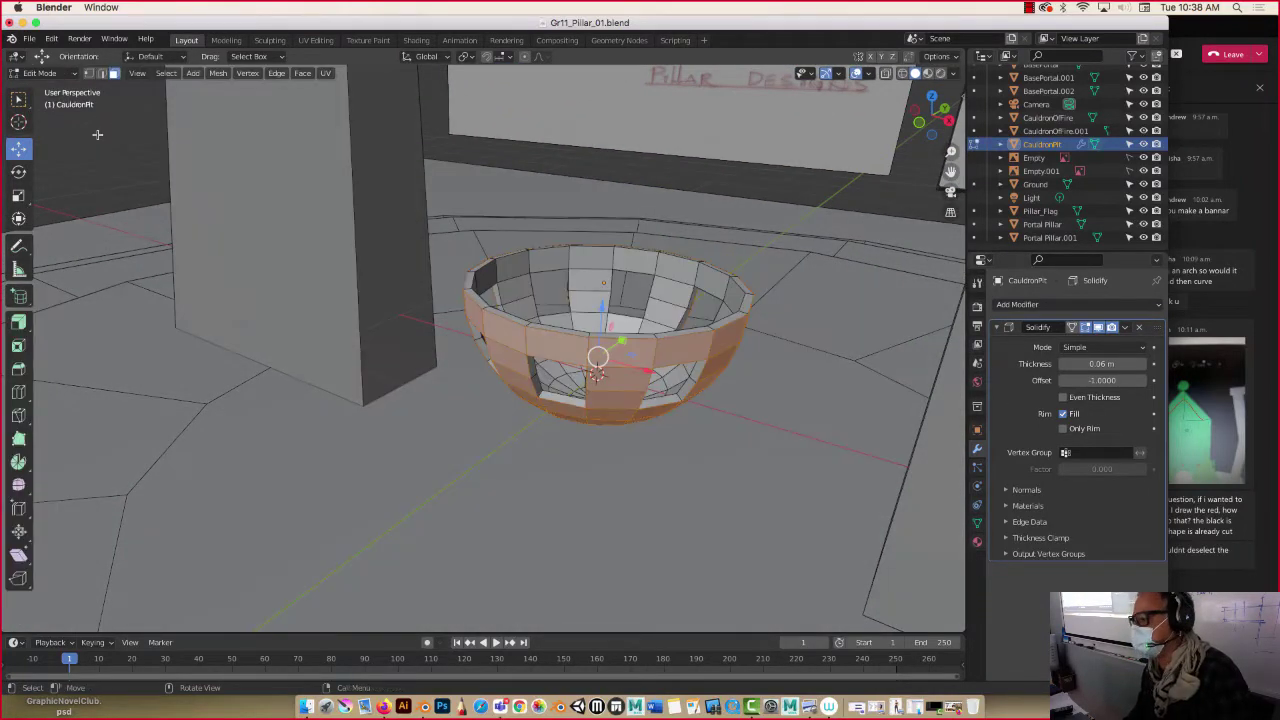
pyautogui.click(605, 282)
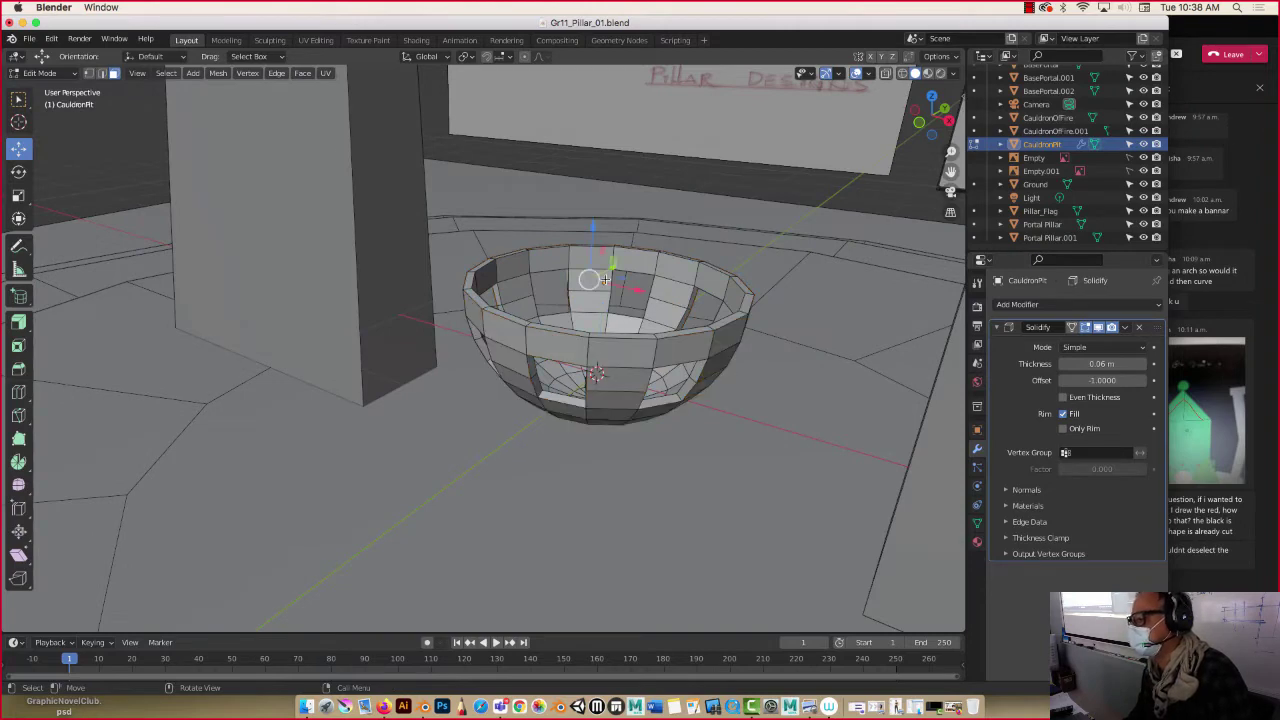
pyautogui.click(559, 259)
pyautogui.moveTo(501, 299)
pyautogui.mouseDown(button='middle')
pyautogui.moveTo(457, 280)
pyautogui.moveTo(455, 301)
pyautogui.moveTo(507, 279)
pyautogui.mouseUp(button='middle')
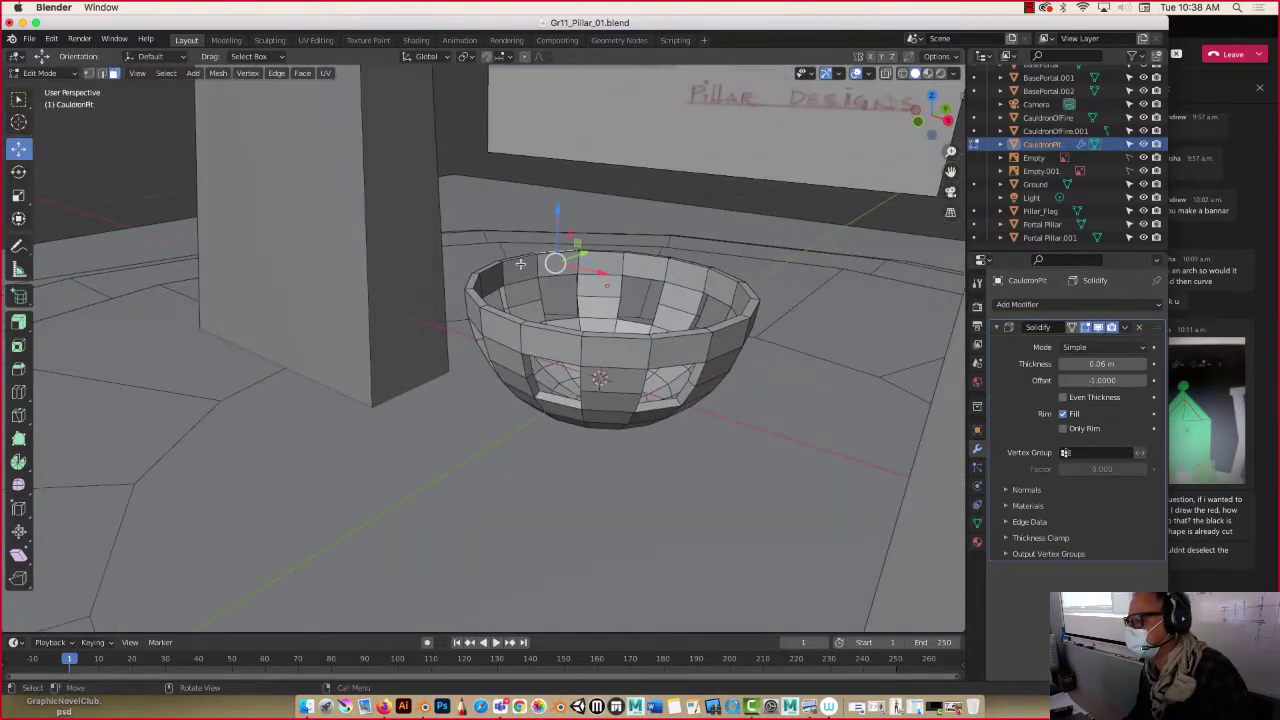
pyautogui.click(517, 326)
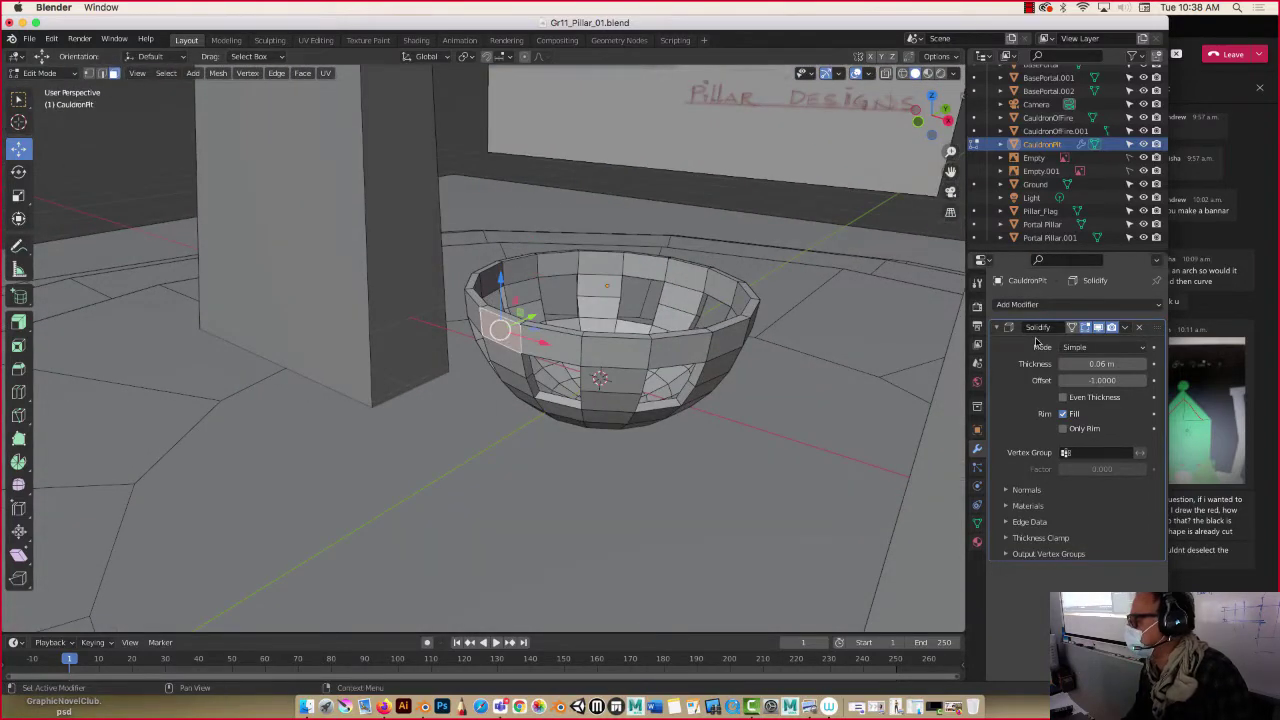
pyautogui.press('Tab')
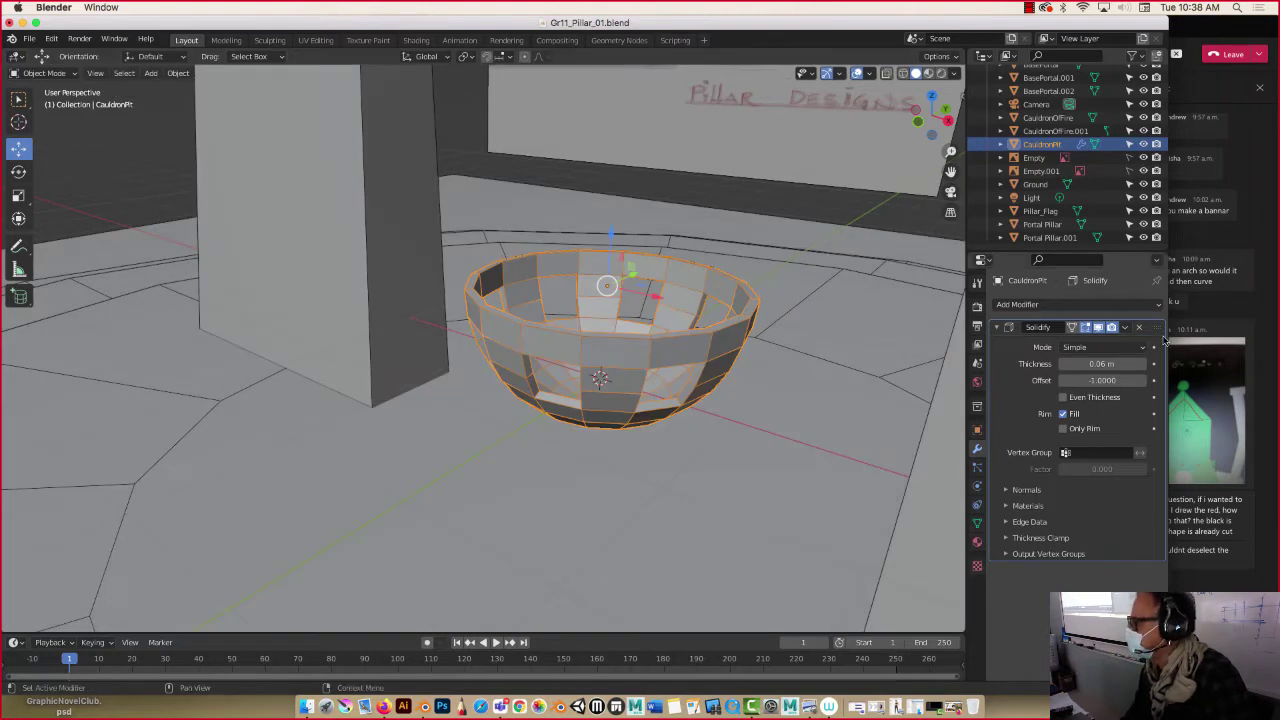
# Step: Apply the Solidify modifier and test-select individual inner faces of the bowl in Edit Mode
pyautogui.click(1125, 328)
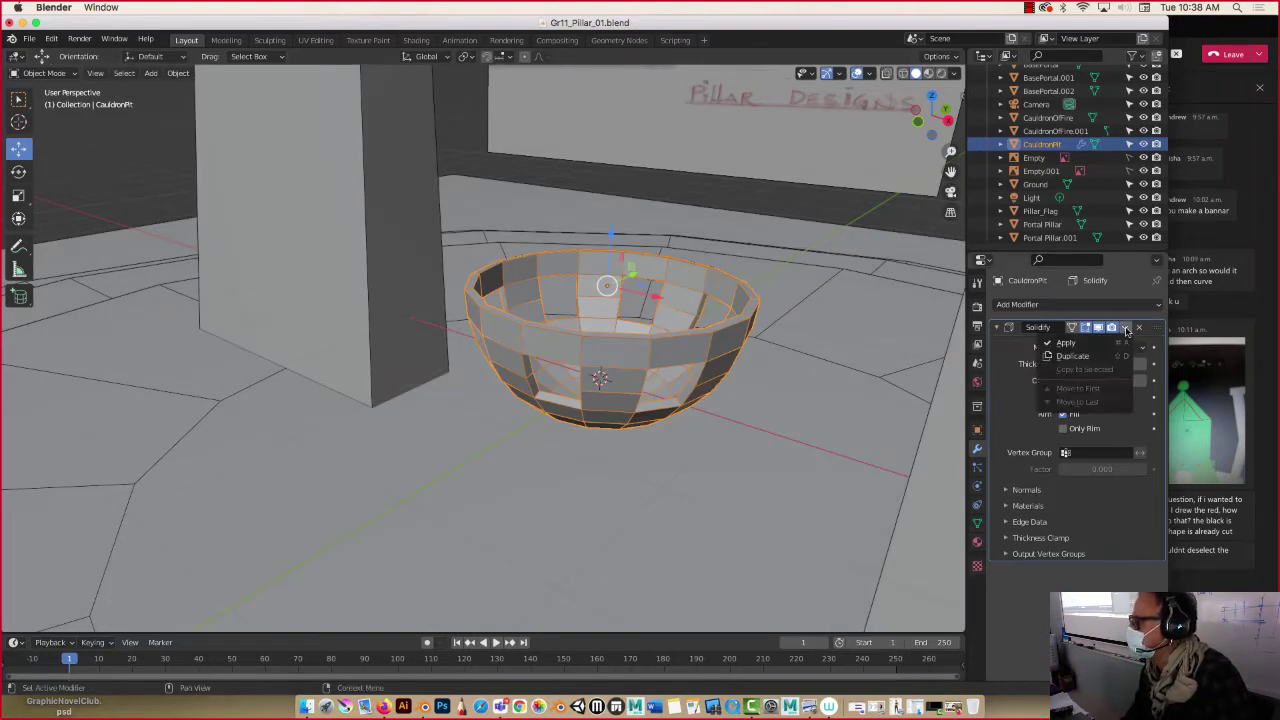
pyautogui.click(1066, 343)
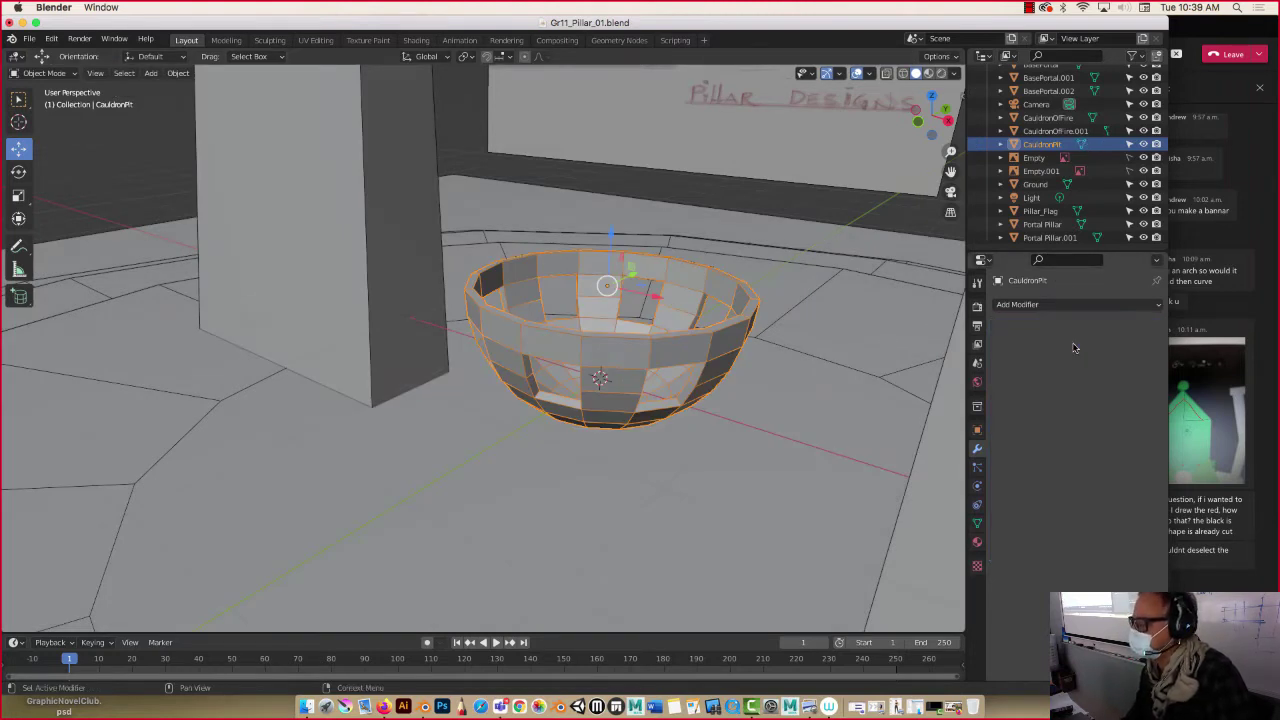
pyautogui.press('Tab')
pyautogui.click(527, 270)
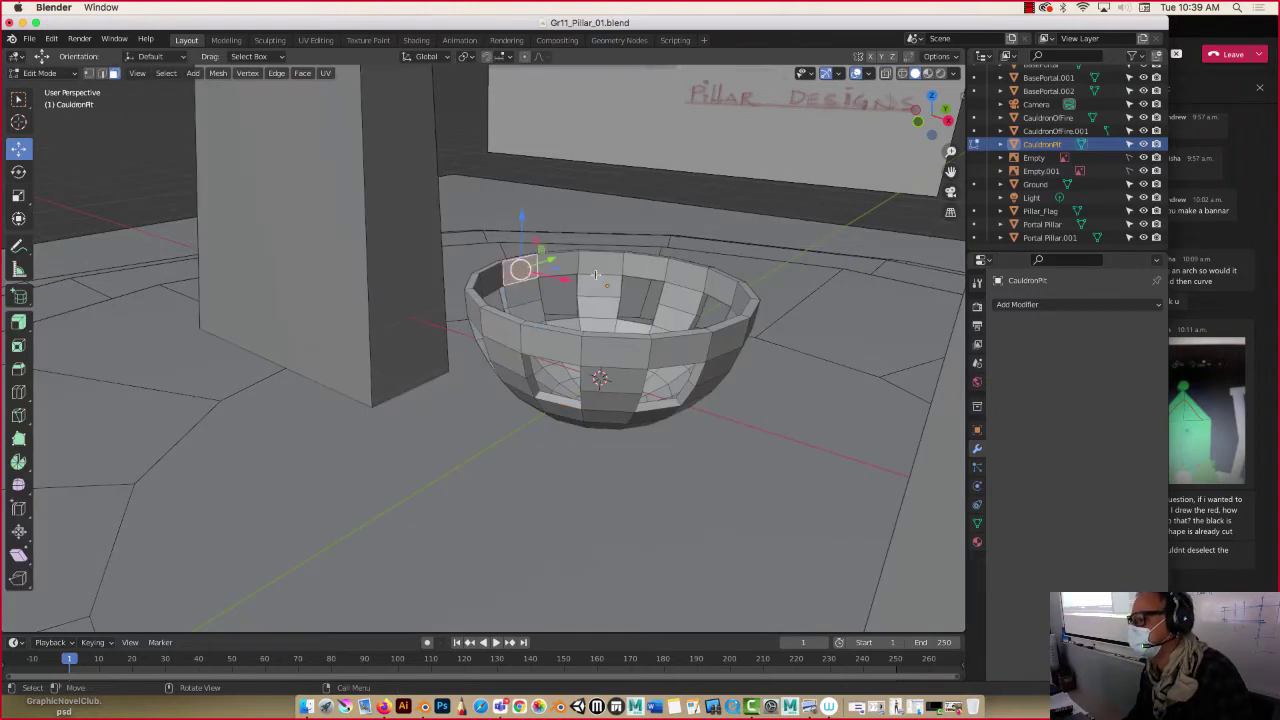
pyautogui.click(602, 265)
pyautogui.click(598, 285)
pyautogui.moveTo(557, 292); pyautogui.dragTo(575, 333, button='middle')
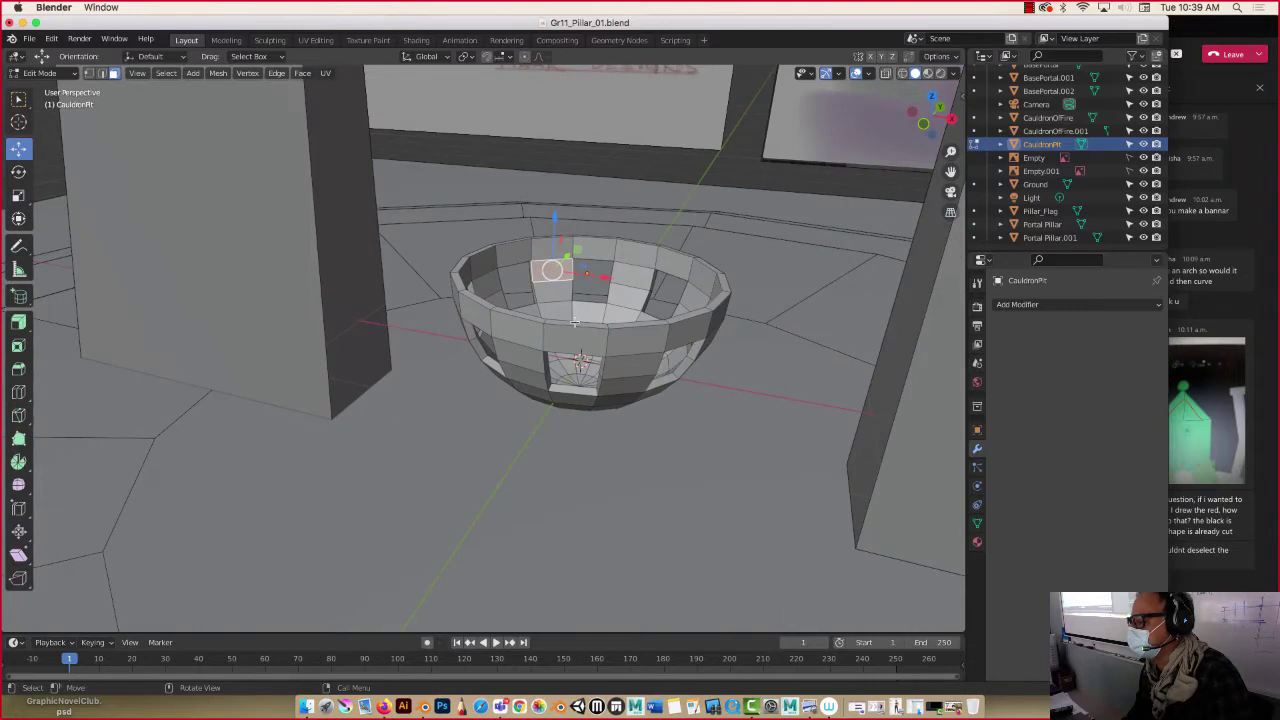
# Step: Try selecting every other face along the top of the bowl's thickened rim
pyautogui.click(631, 320)
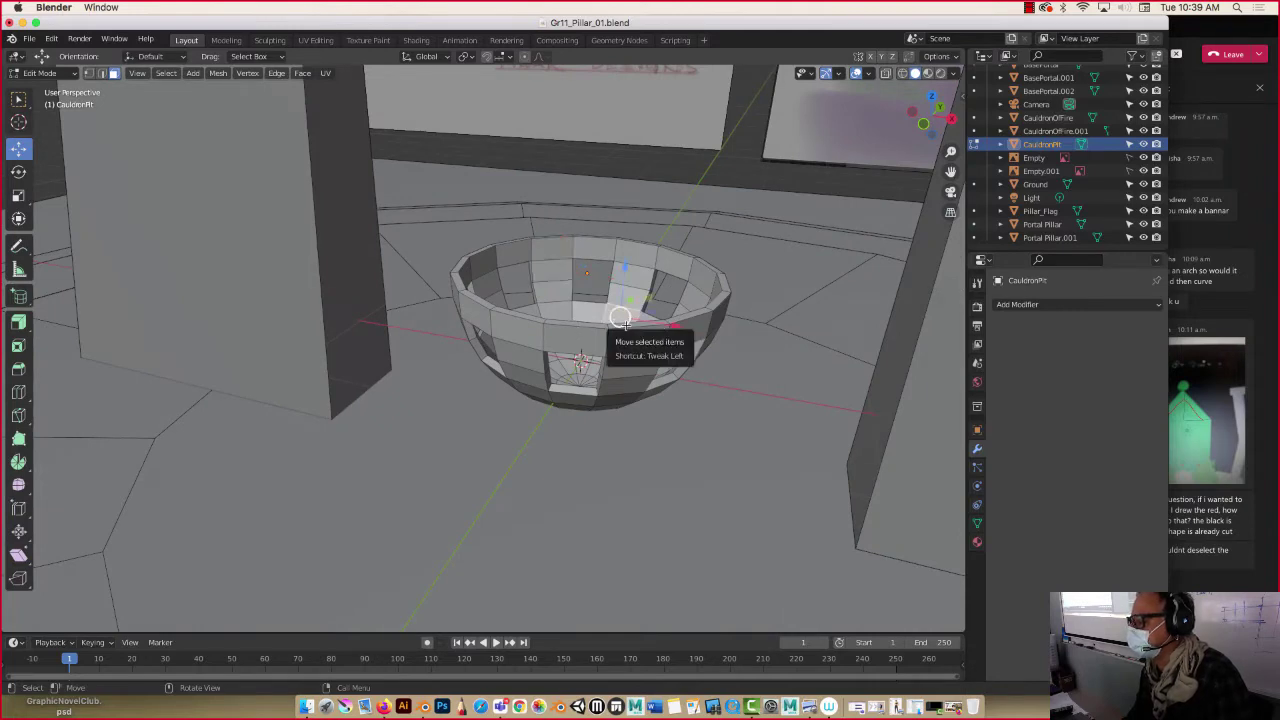
pyautogui.moveTo(608, 328); pyautogui.dragTo(520, 322, button='middle')
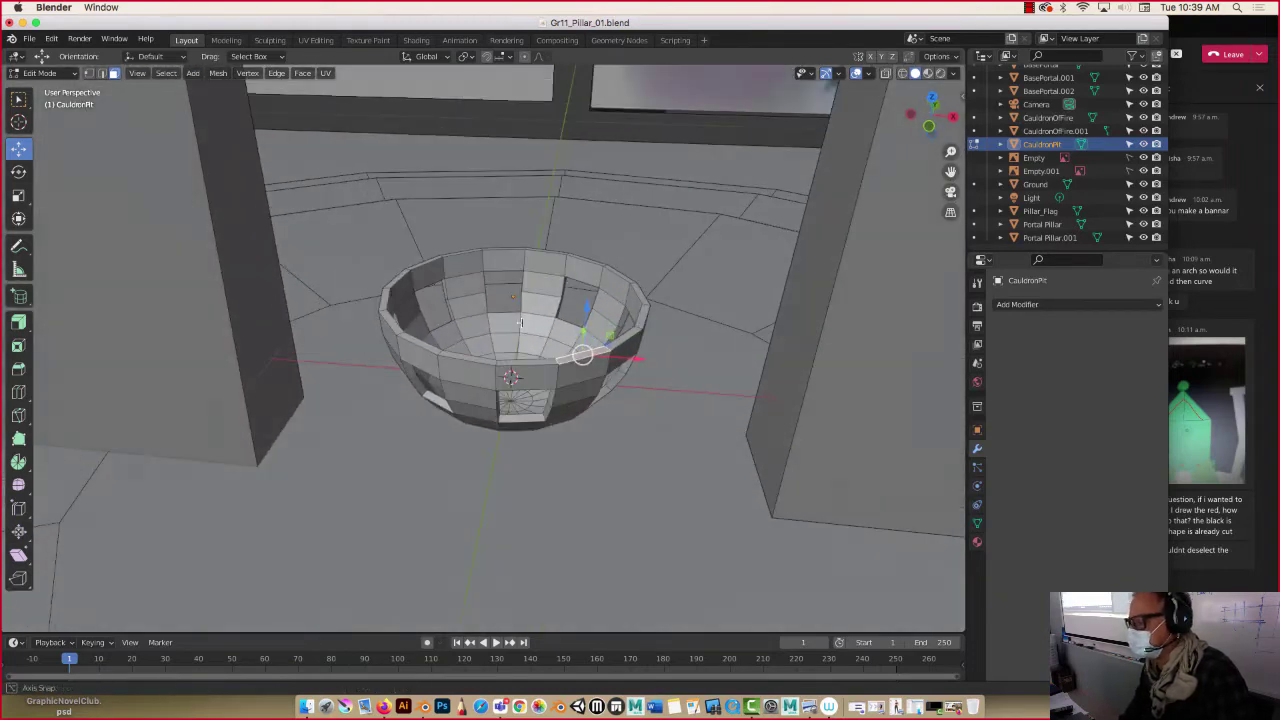
pyautogui.click(465, 357)
pyautogui.keyDown('alt'); pyautogui.click(392, 320); pyautogui.keyUp('alt')
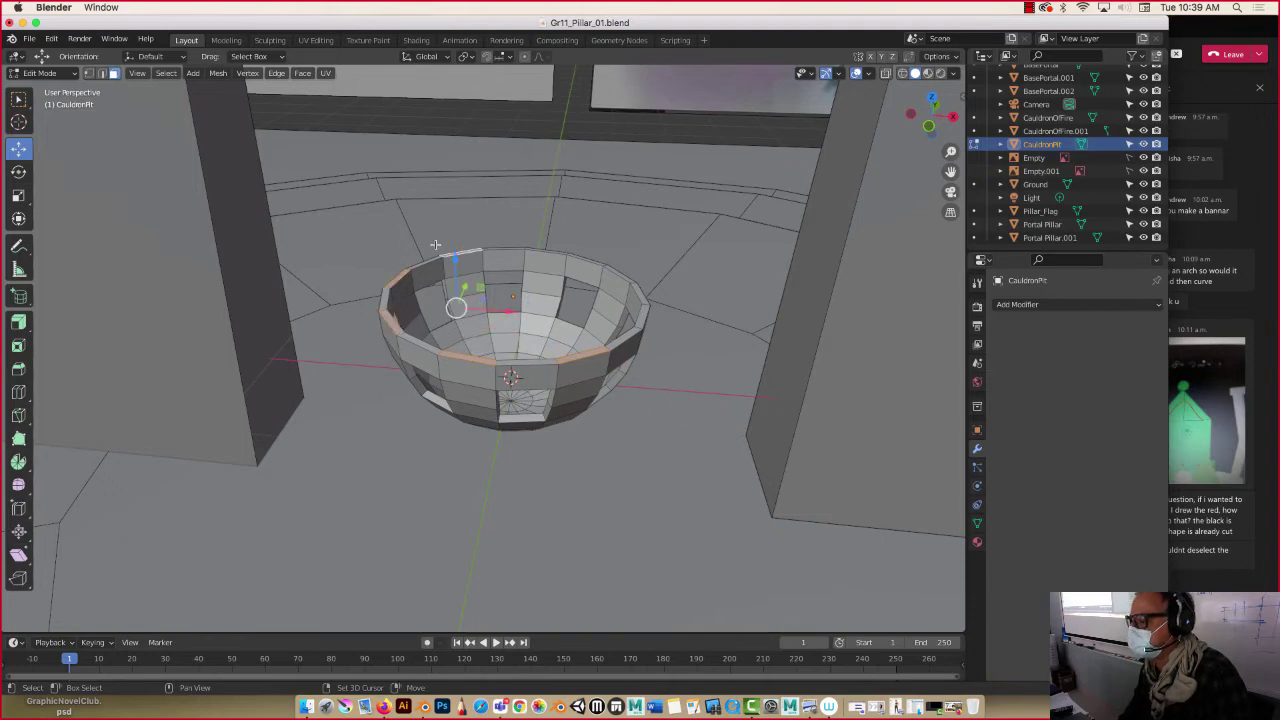
pyautogui.moveTo(456, 296); pyautogui.dragTo(432, 258, button='middle')
pyautogui.keyDown('shift'); pyautogui.click(521, 208); pyautogui.keyUp('shift')
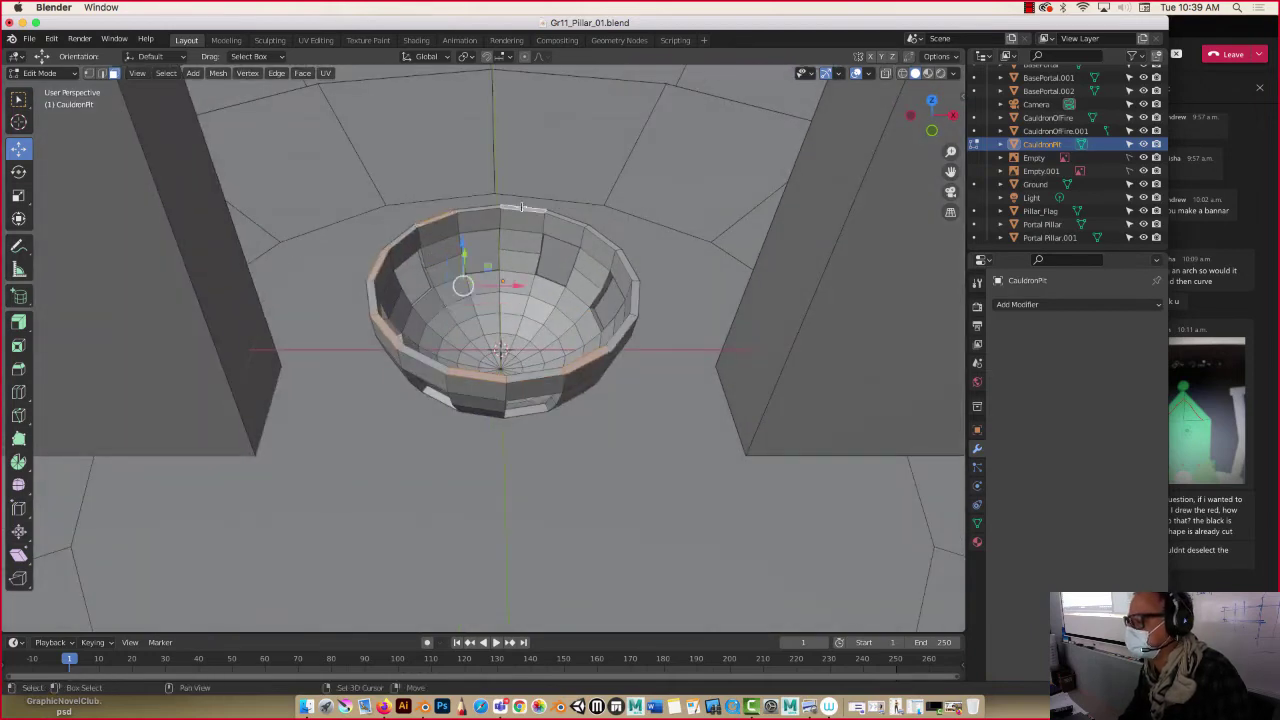
# Step: Replace the selection with four evenly spaced top faces around the bowl's rim
pyautogui.click(608, 240)
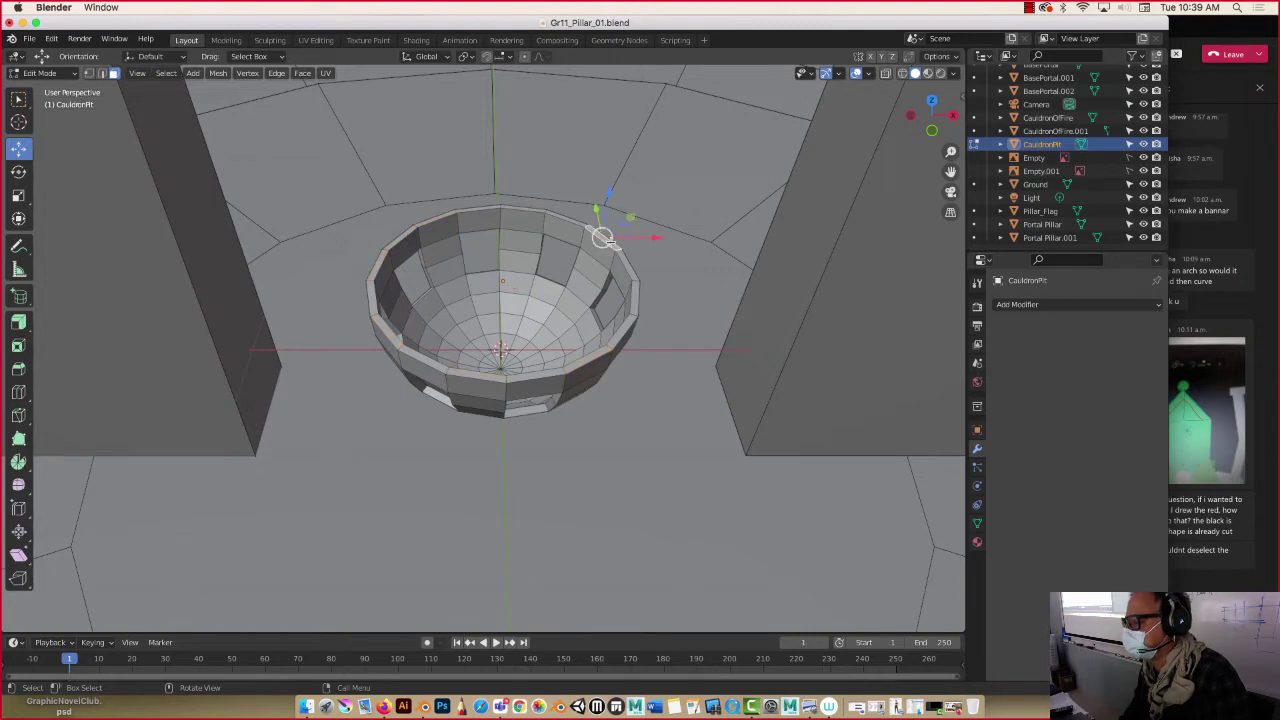
pyautogui.keyDown('shift'); pyautogui.click(597, 353); pyautogui.keyUp('shift')
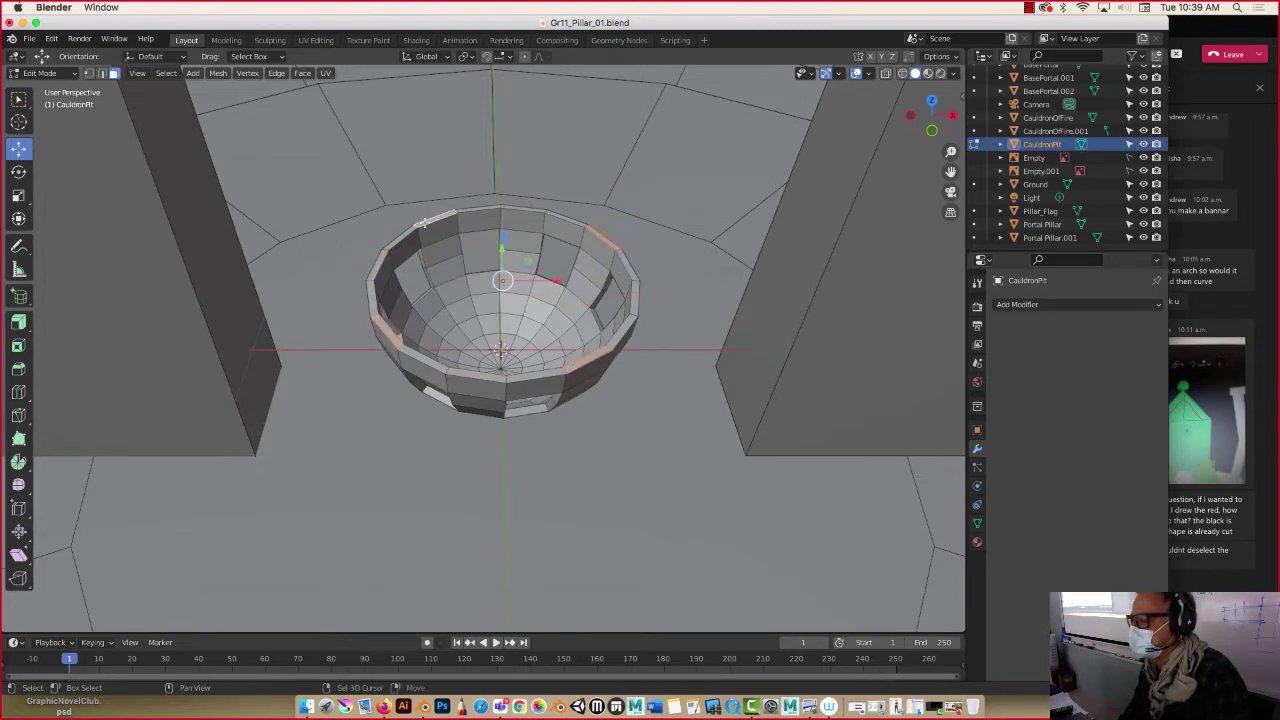
pyautogui.moveTo(391, 340); pyautogui.dragTo(331, 204, button='middle')
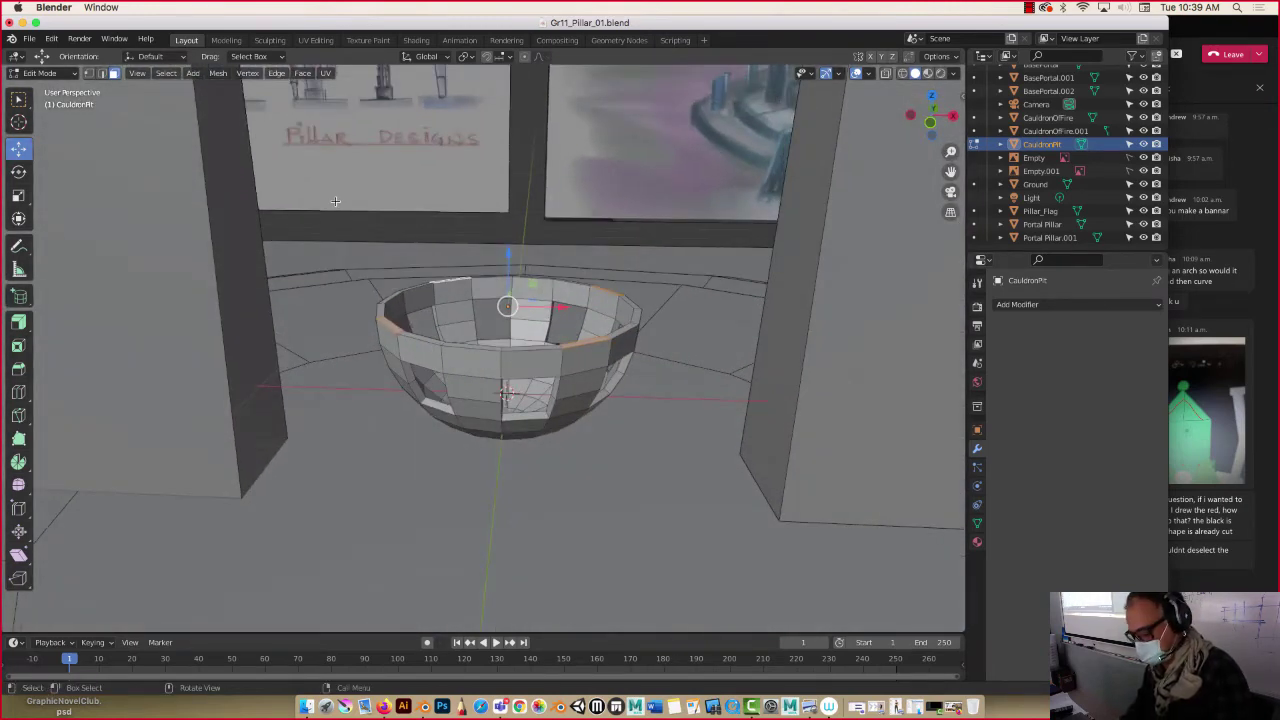
# Step: Extrude the four selected rim faces upward by about 0.124 m to form raised tabs on the bowl
pyautogui.press('g')
pyautogui.press('z')
pyautogui.press('z')
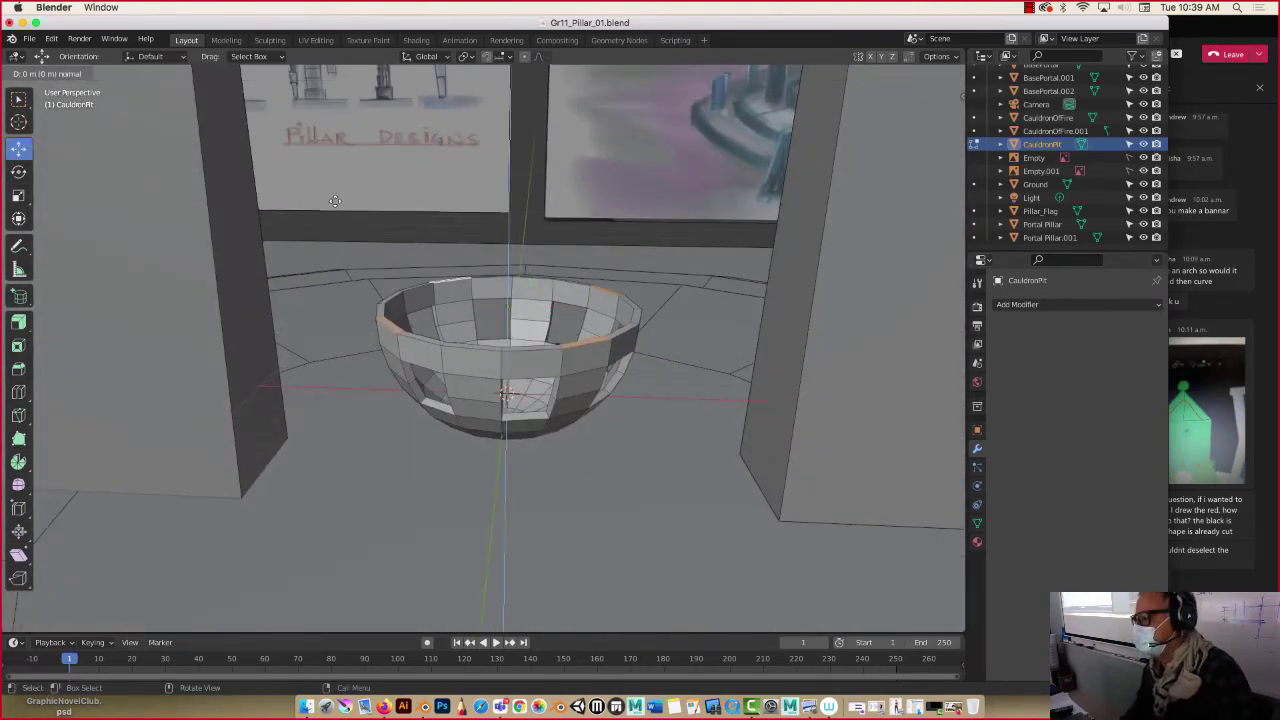
pyautogui.click(333, 186)
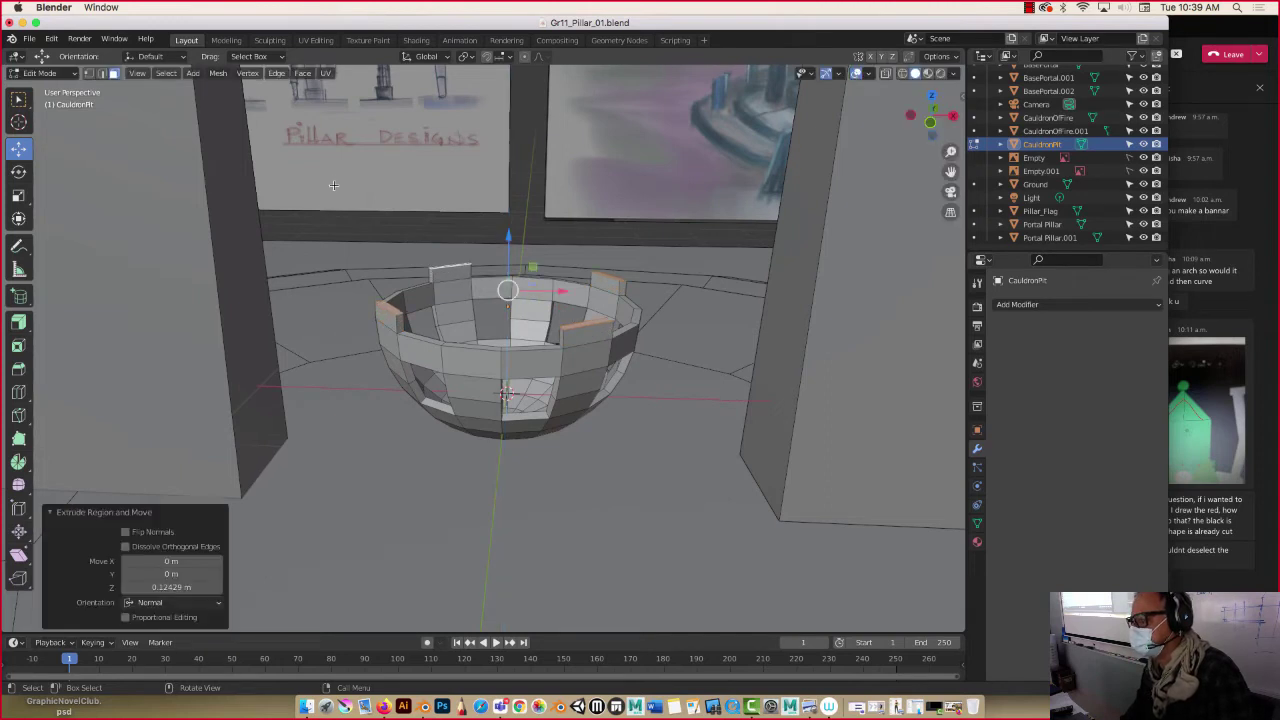
# Step: Extrude the outer faces of the four raised rim tabs outward together by about 0.096 m
pyautogui.moveTo(322, 185); pyautogui.dragTo(574, 342, button='middle')
pyautogui.click(584, 334)
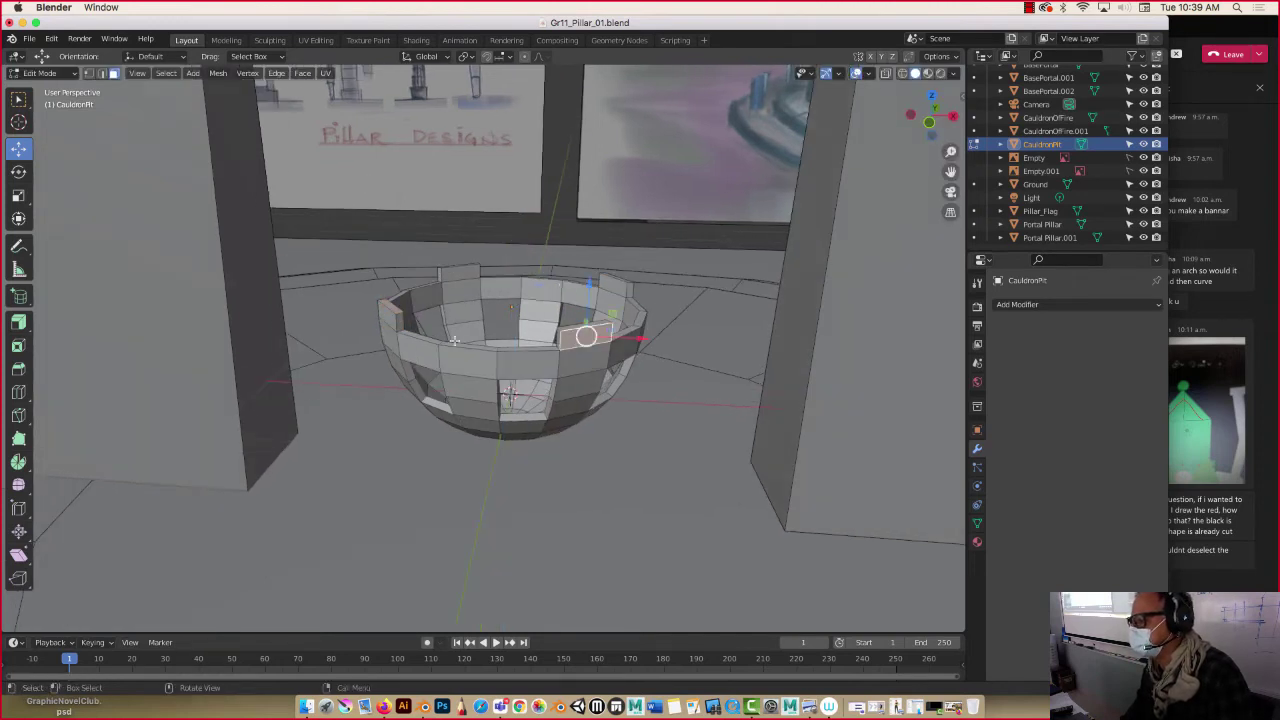
pyautogui.click(385, 314)
pyautogui.moveTo(385, 314); pyautogui.dragTo(660, 304, button='middle')
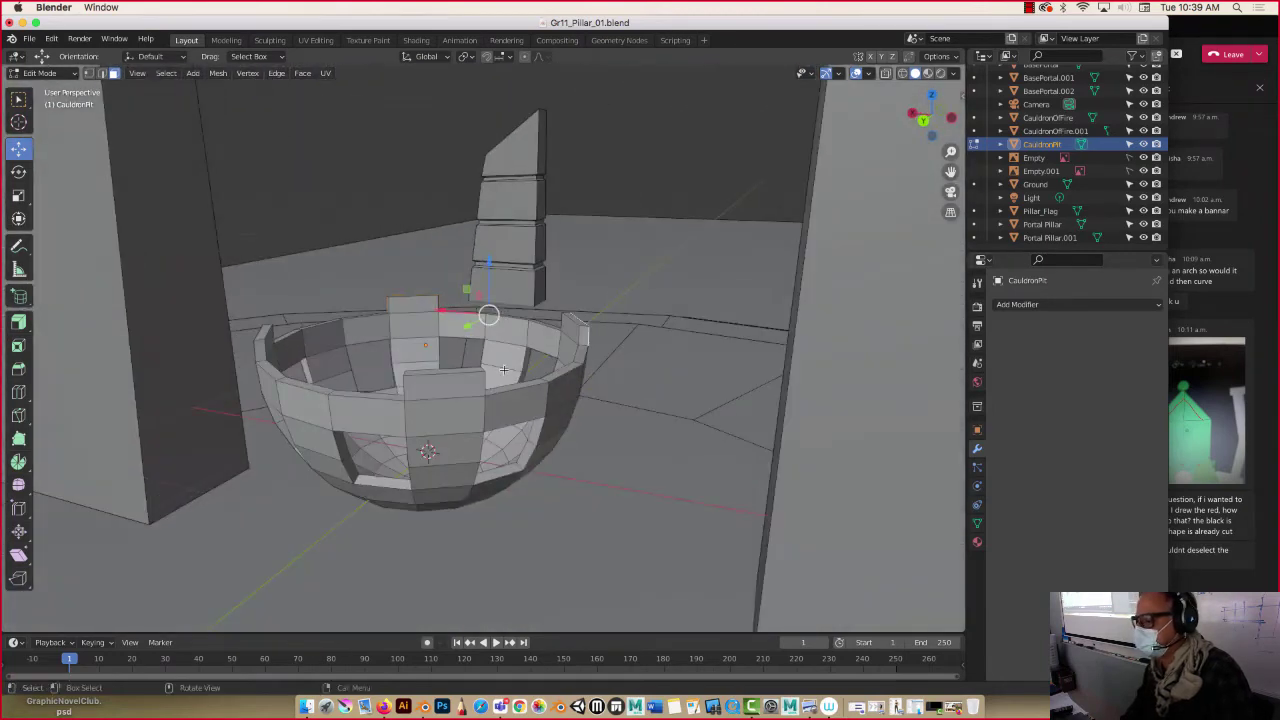
pyautogui.keyDown('shift'); pyautogui.click(446, 376); pyautogui.keyUp('shift')
pyautogui.moveTo(345, 362); pyautogui.dragTo(434, 382, button='middle')
pyautogui.keyDown('shift'); pyautogui.click(428, 371); pyautogui.keyUp('shift')
pyautogui.click(18, 322)
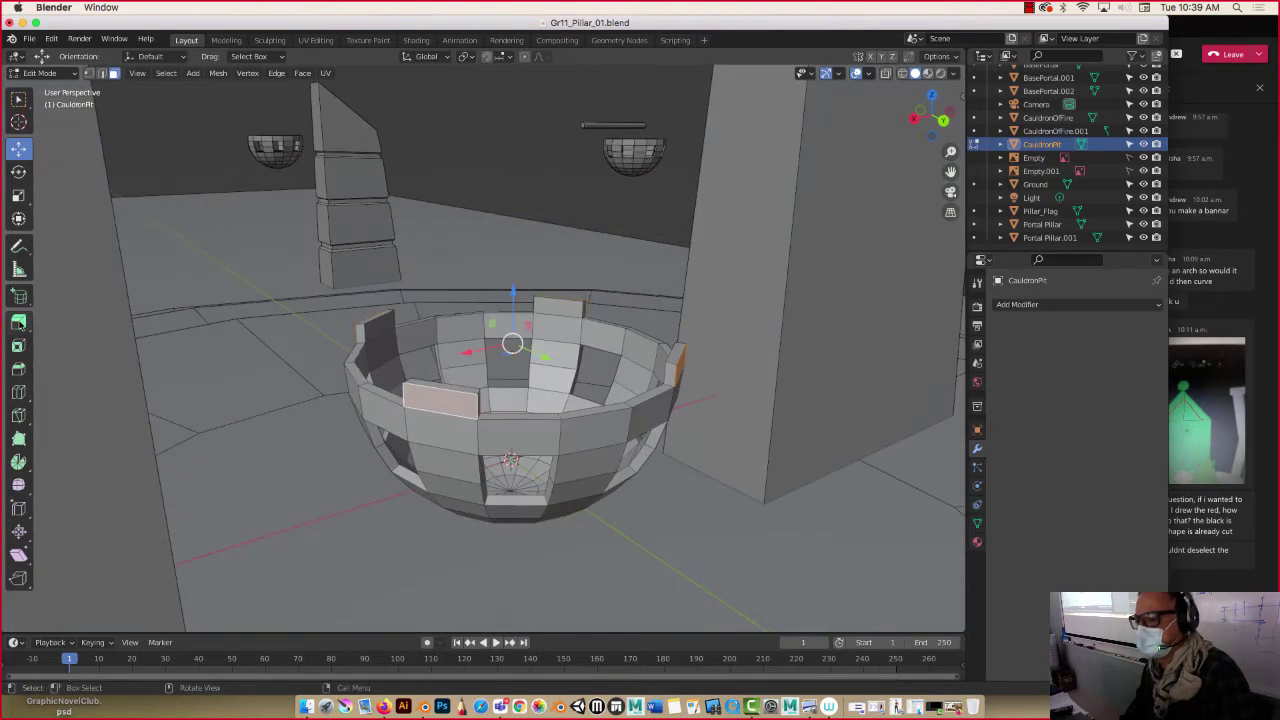
pyautogui.click(106, 381)
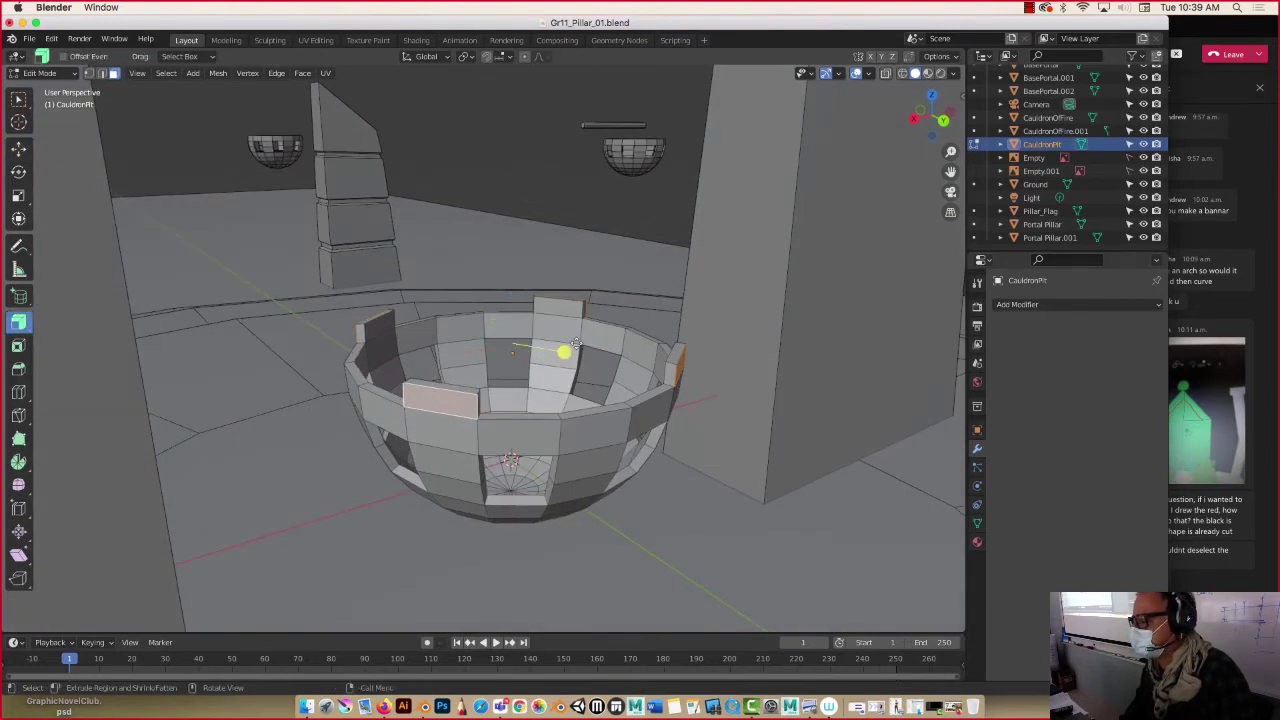
pyautogui.moveTo(575, 345); pyautogui.dragTo(529, 341)
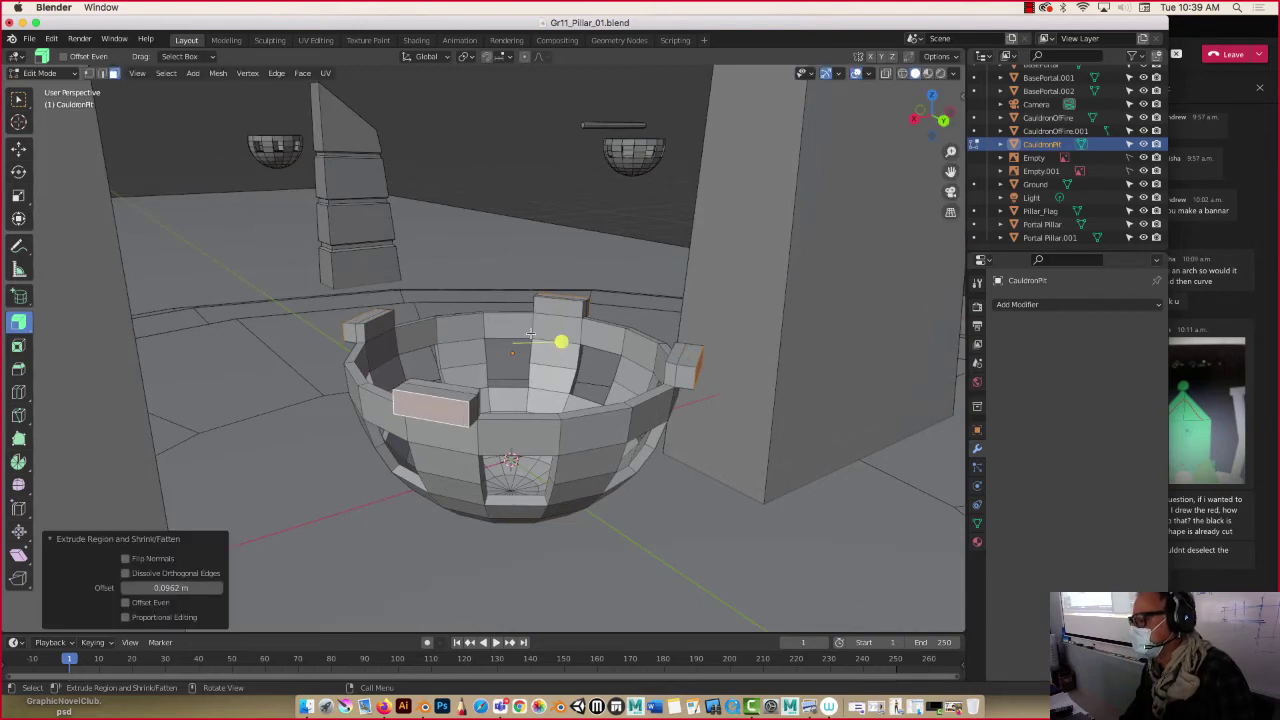
# Step: Select the middle edge across the top of each of the four tabs and lower them about 0.009 m in Z
pyautogui.moveTo(563, 343); pyautogui.dragTo(506, 363, button='middle')
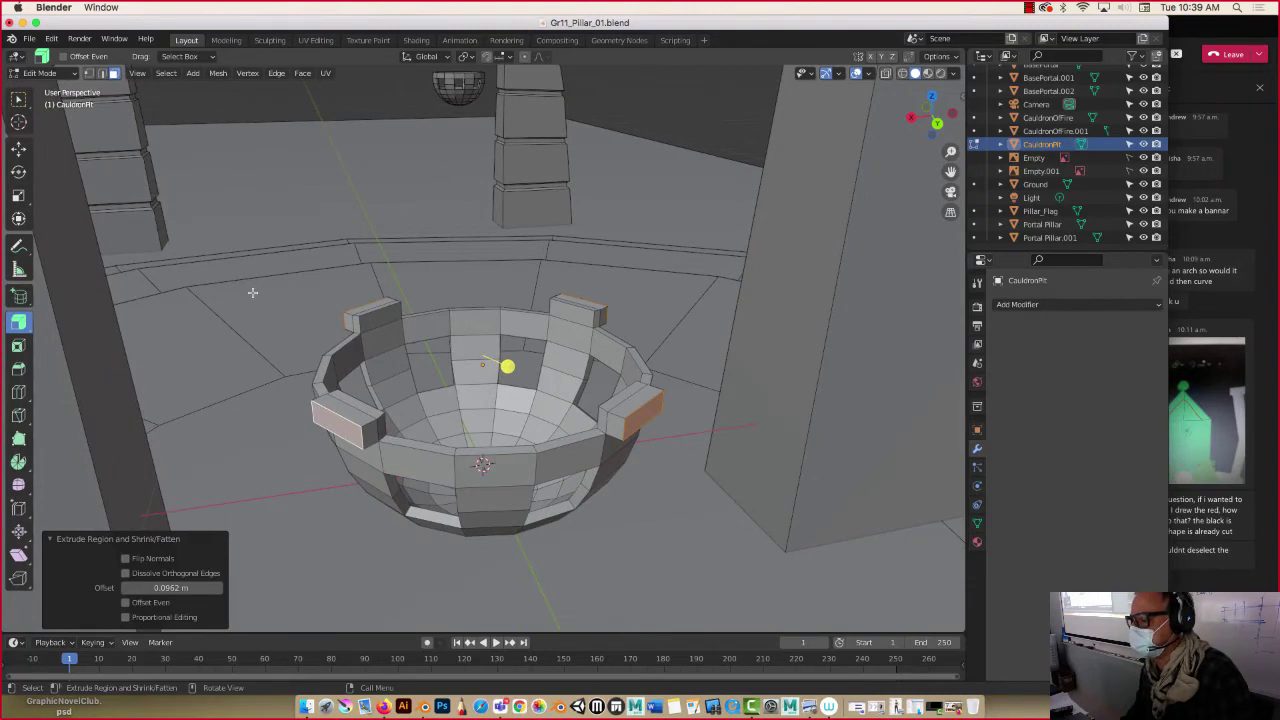
pyautogui.click(18, 148)
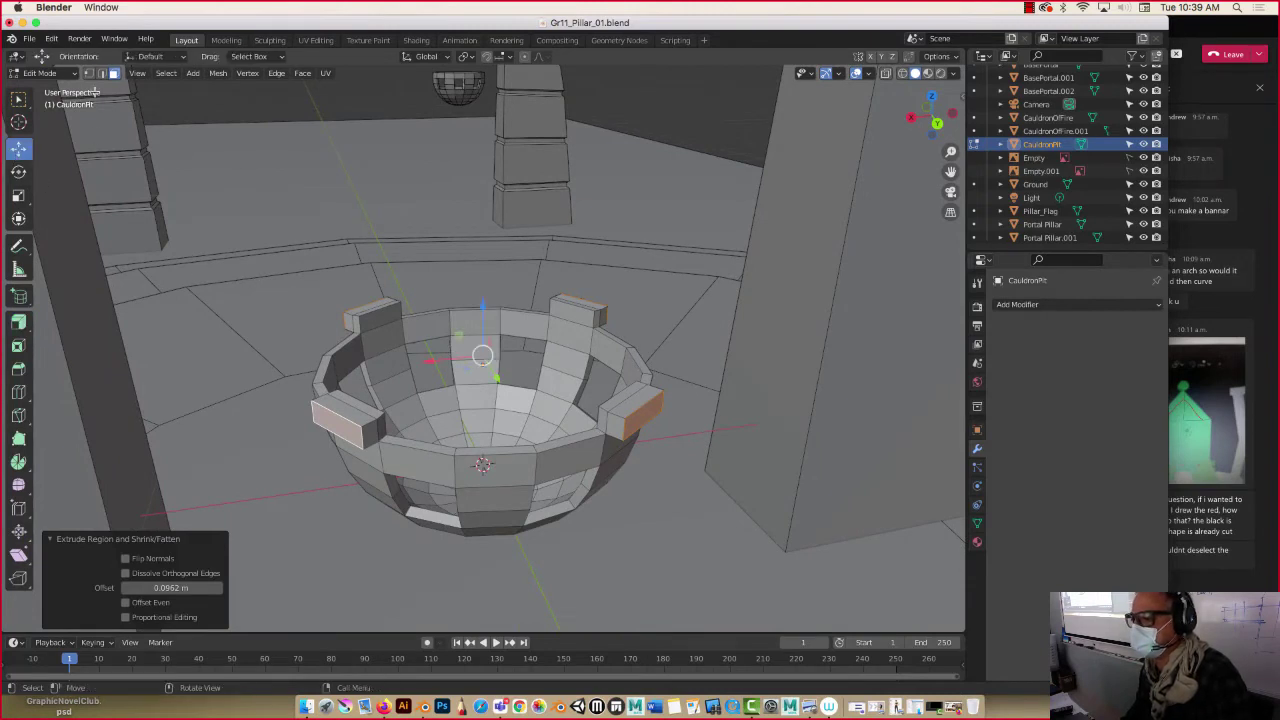
pyautogui.click(101, 74)
pyautogui.click(359, 410)
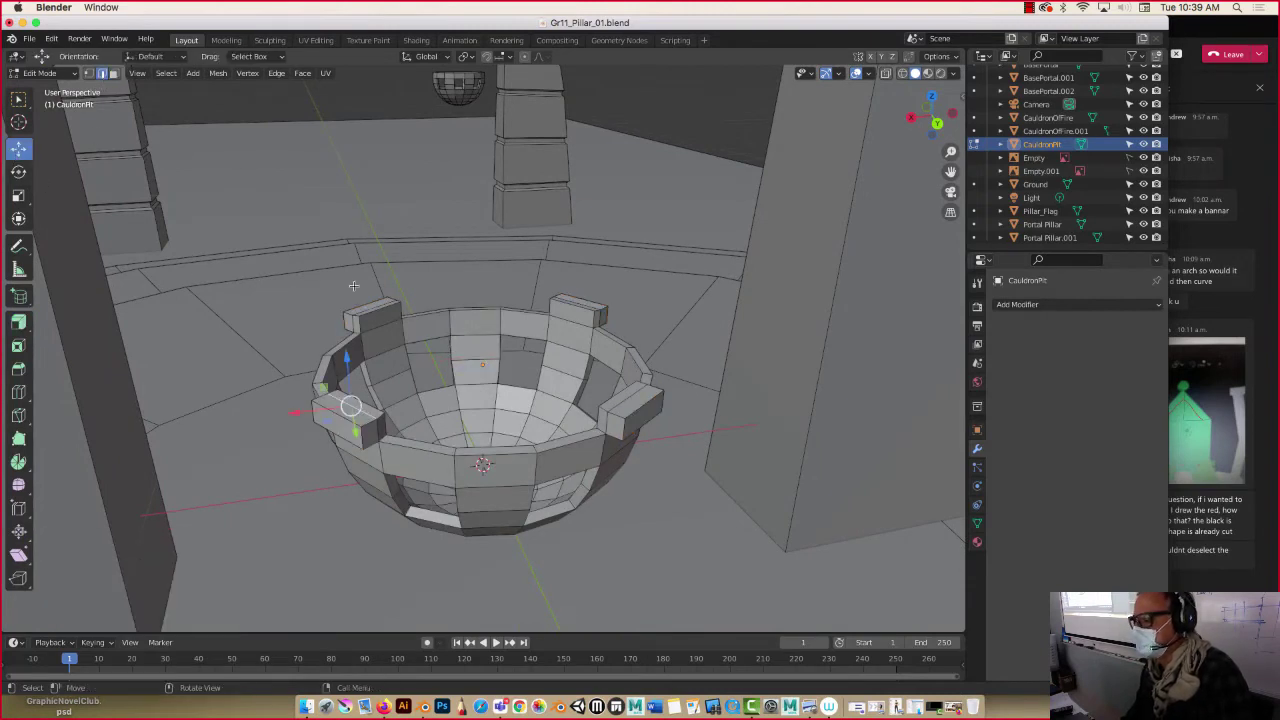
pyautogui.click(368, 311)
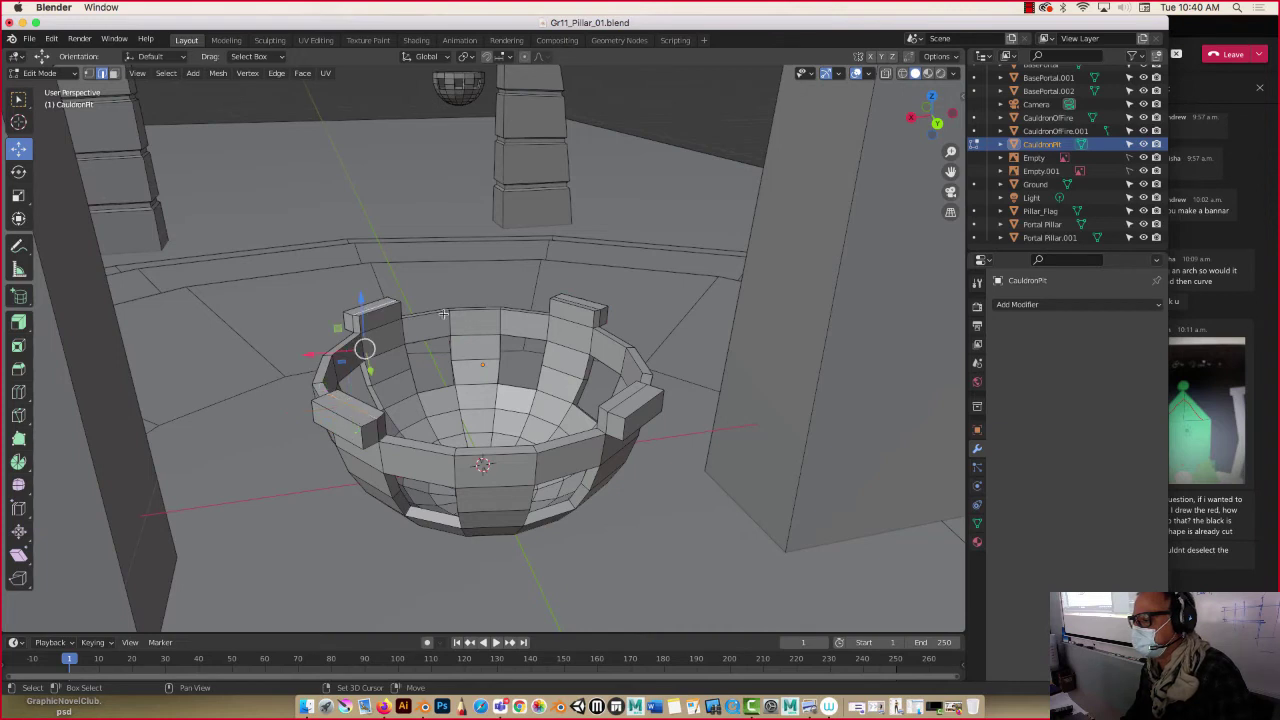
pyautogui.keyDown('shift'); pyautogui.click(590, 305); pyautogui.keyUp('shift')
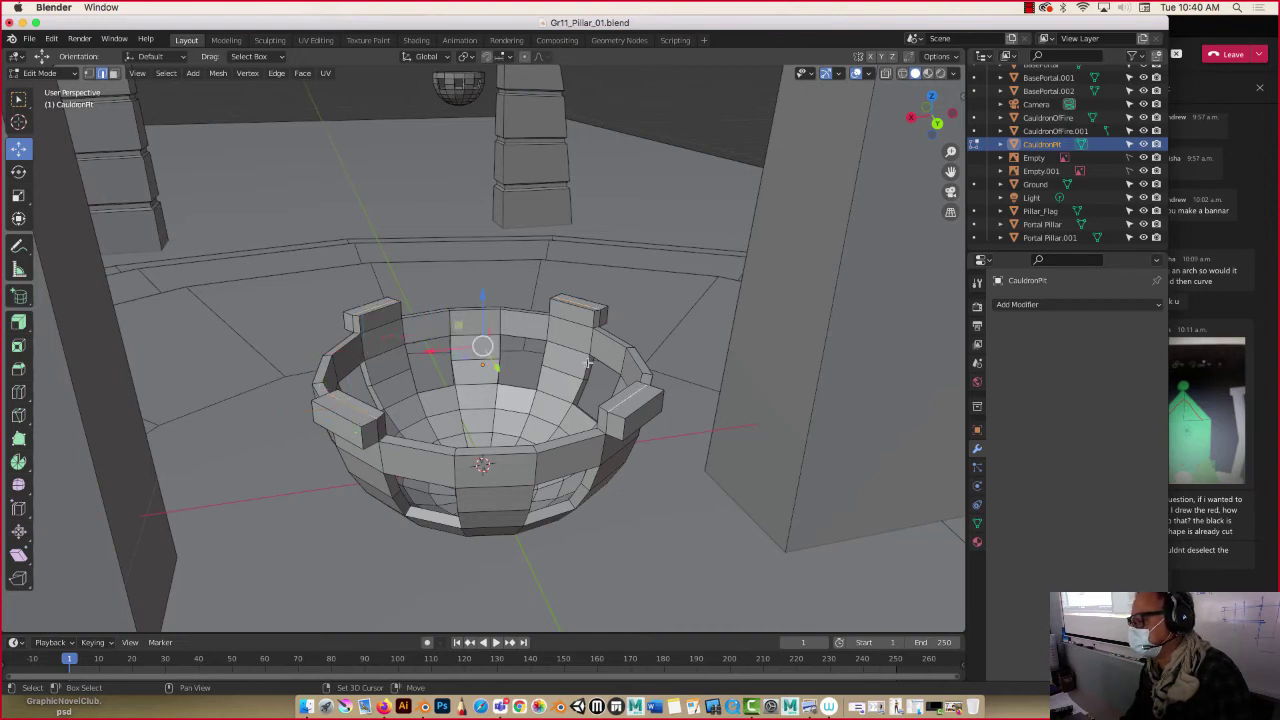
pyautogui.moveTo(485, 316); pyautogui.dragTo(481, 312)
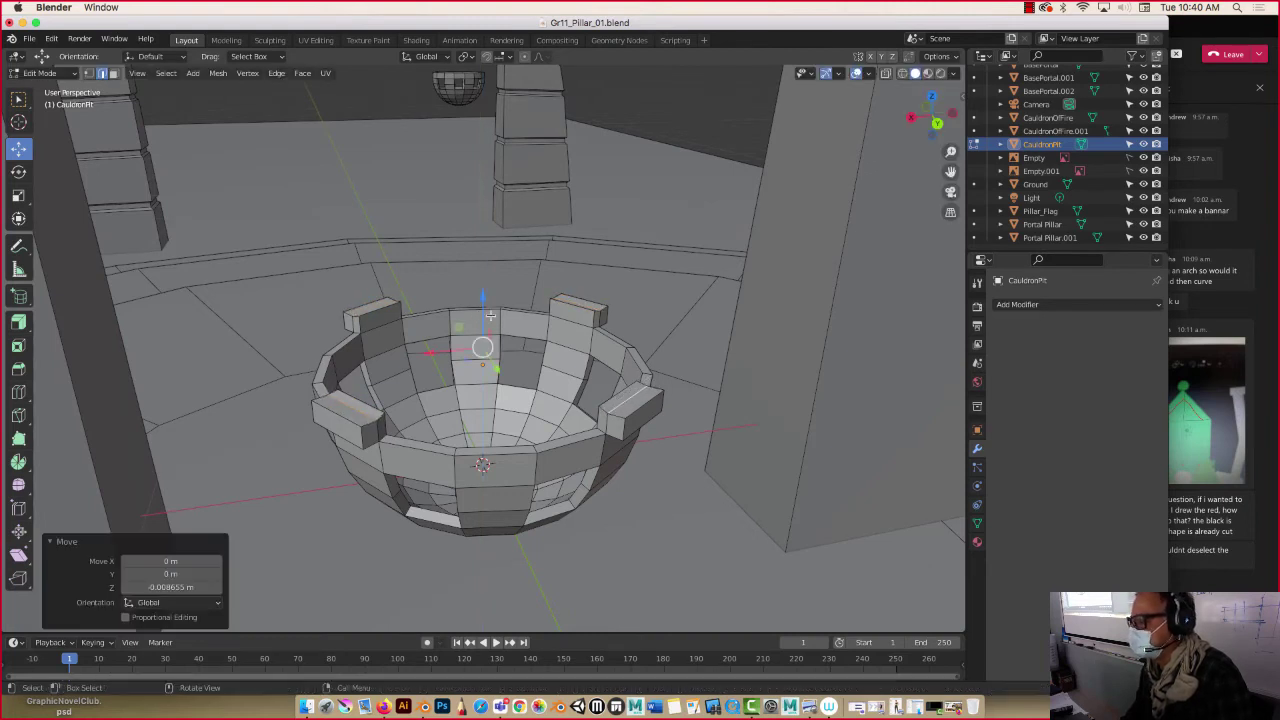
# Step: Select the inner top edges of the four tabs and lower them about 0.029 m in Z
pyautogui.click(576, 307)
pyautogui.keyDown('shift'); pyautogui.click(609, 398); pyautogui.keyUp('shift')
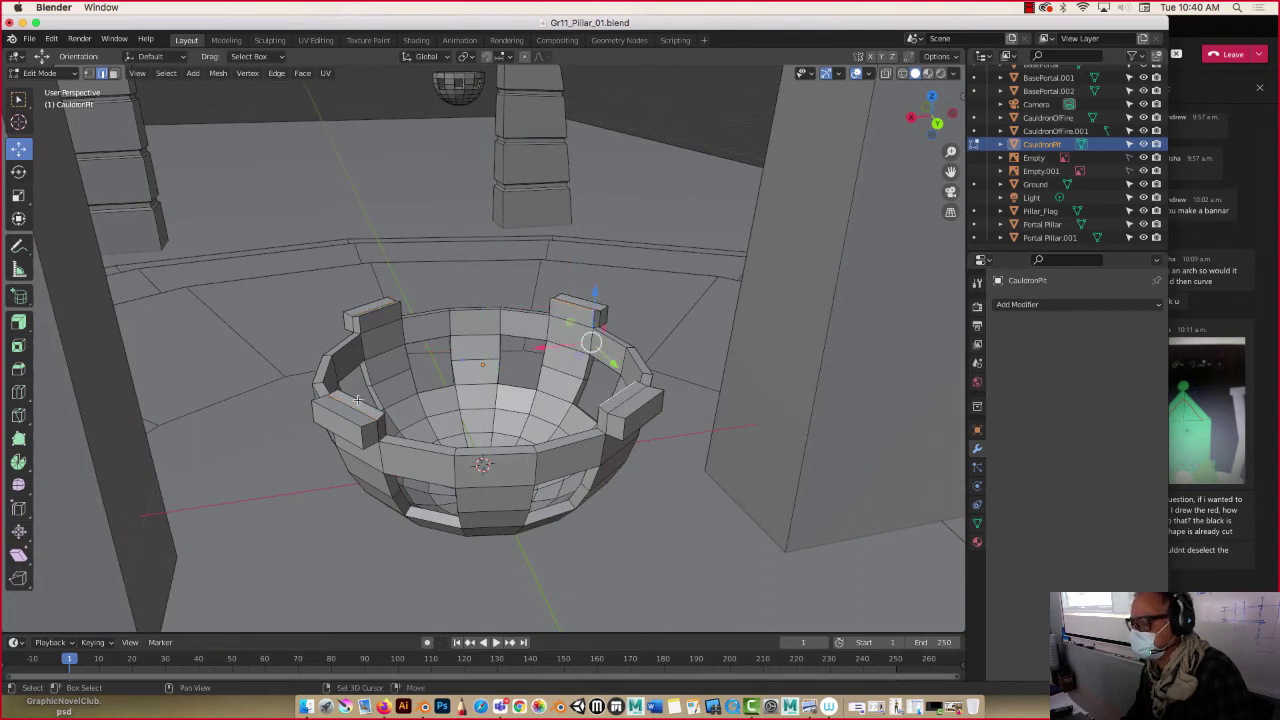
pyautogui.keyDown('shift'); pyautogui.click(361, 352); pyautogui.keyUp('shift')
pyautogui.keyDown('shift'); pyautogui.click(367, 313); pyautogui.keyUp('shift')
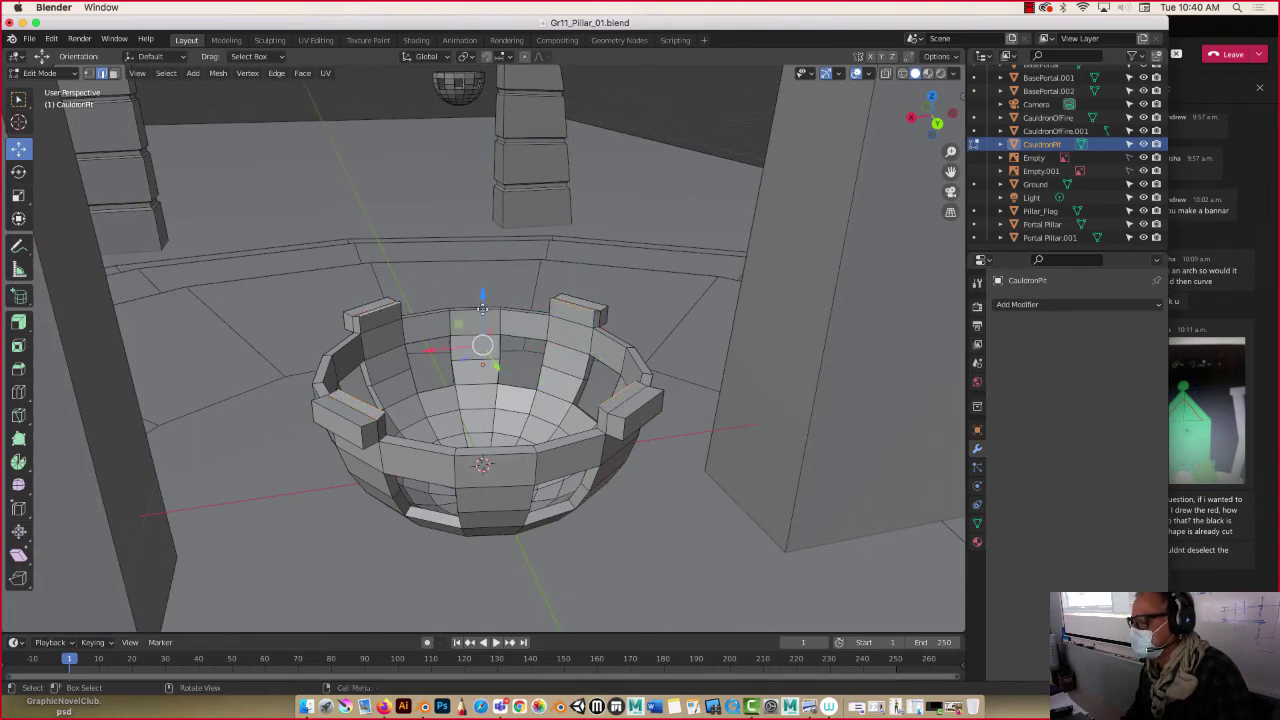
pyautogui.moveTo(482, 309); pyautogui.dragTo(480, 316)
# Step: Return to Object Mode and review the bowl with its four rim tabs from several angles
pyautogui.moveTo(480, 316); pyautogui.dragTo(388, 322, button='middle')
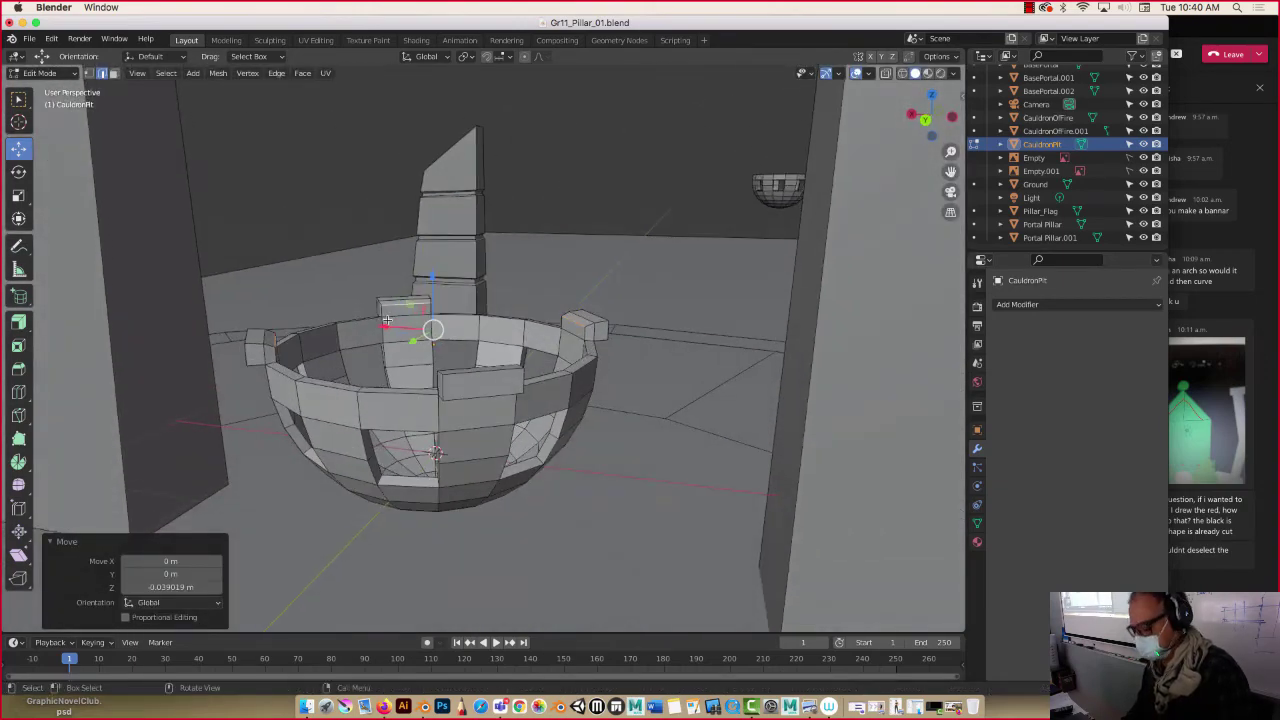
pyautogui.press('Tab')
pyautogui.scroll(-5, 396, 333)
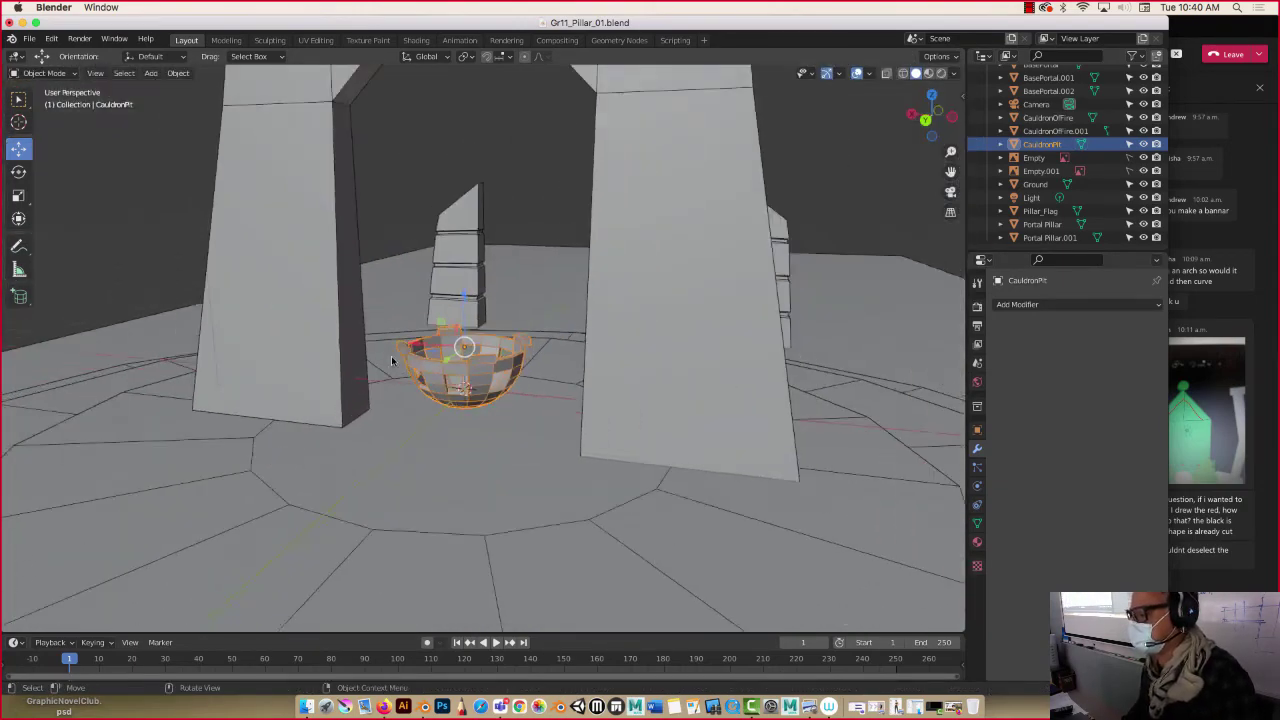
pyautogui.scroll(4, 381, 363)
pyautogui.moveTo(381, 363); pyautogui.dragTo(493, 384, button='middle')
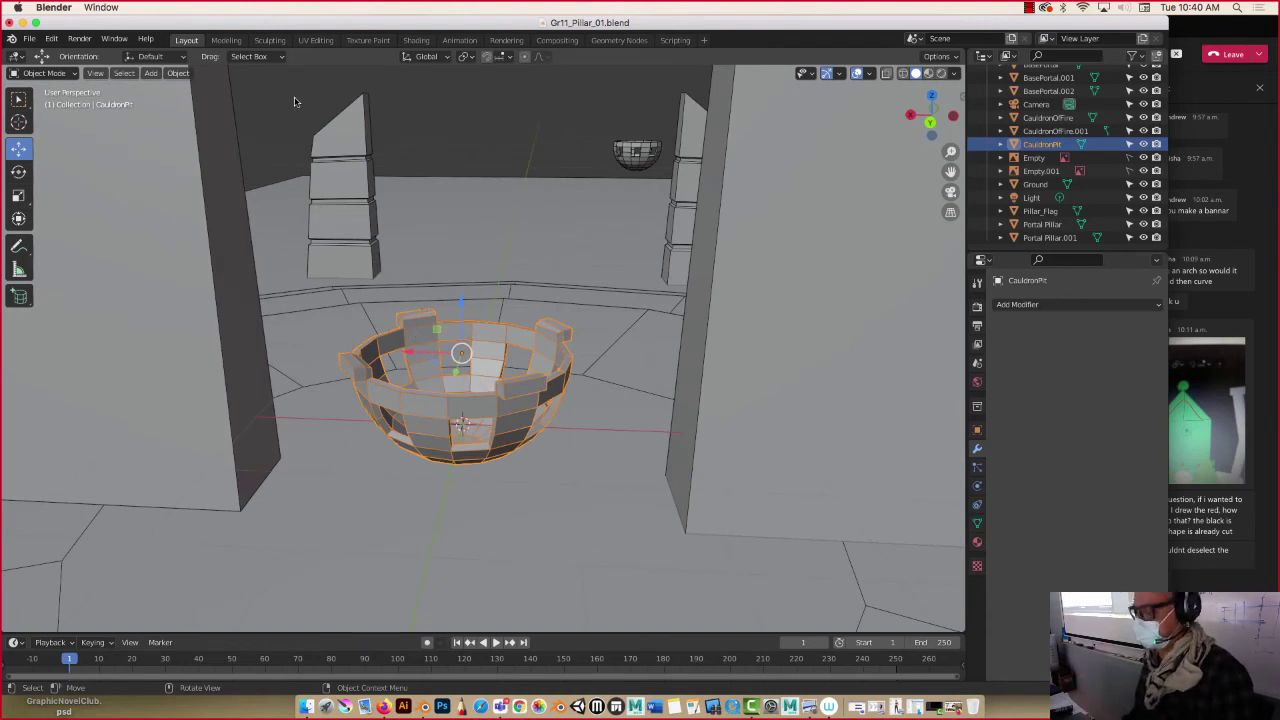
pyautogui.click(1031, 9)
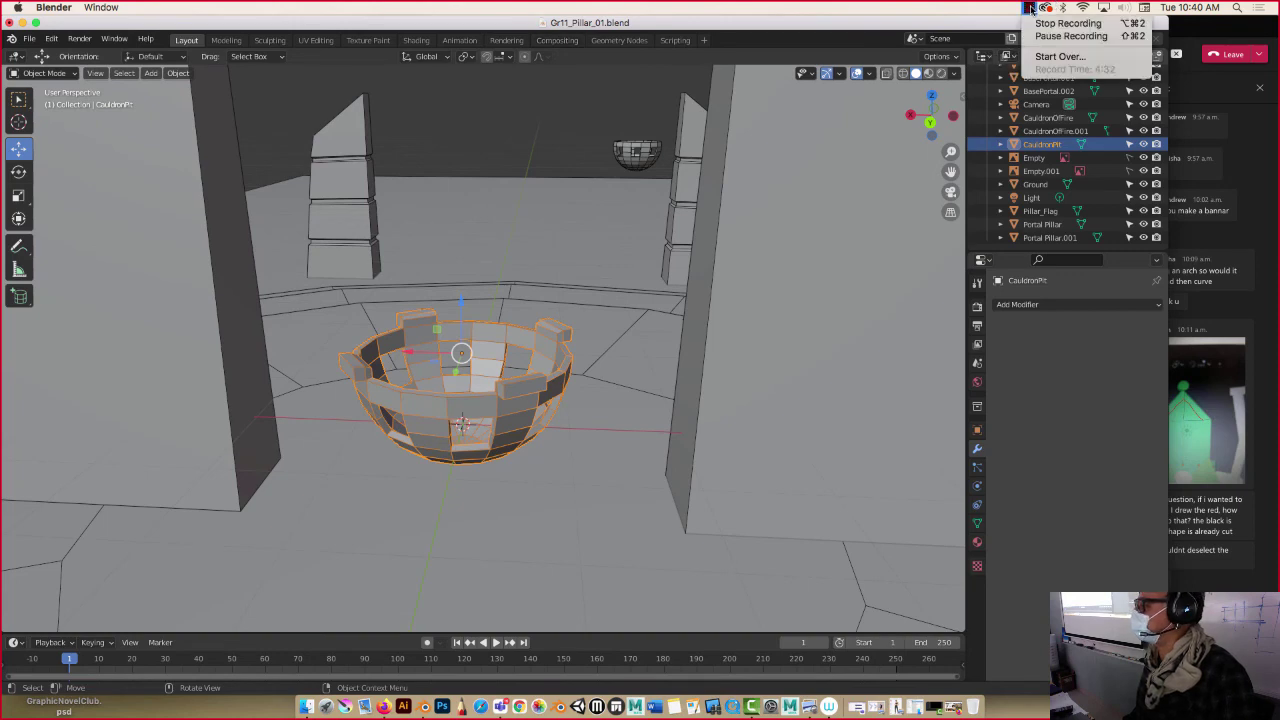